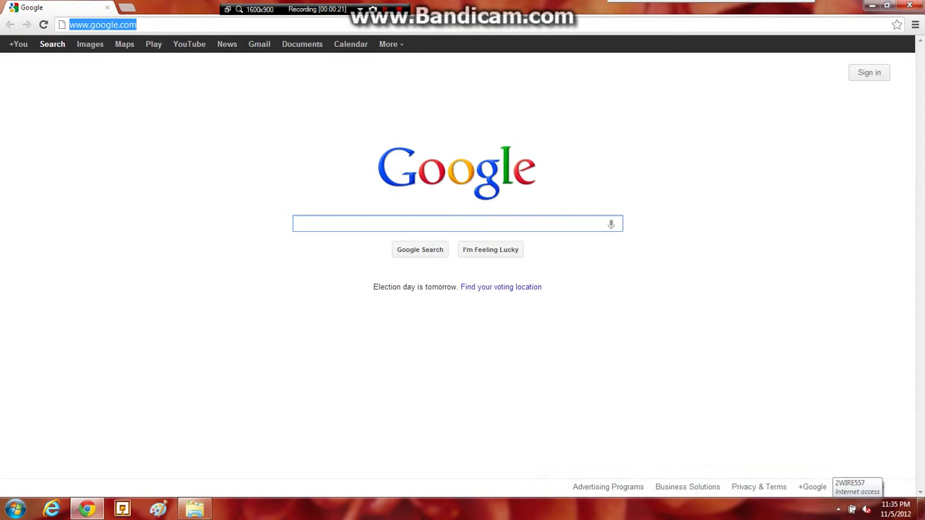
Search Google for "rey's minimap" and open the Minecraft Forum topic for Rei's Minimap v3.2_05
type("rey")
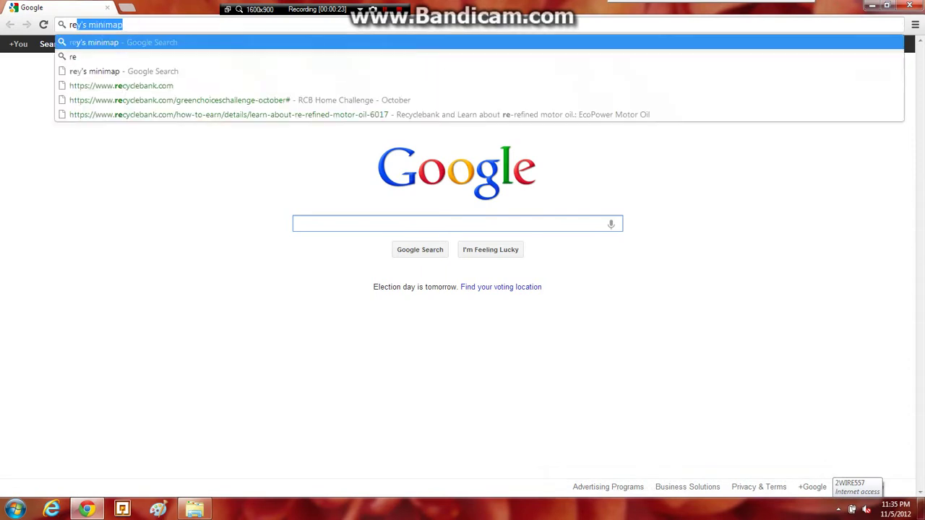
type("'s m")
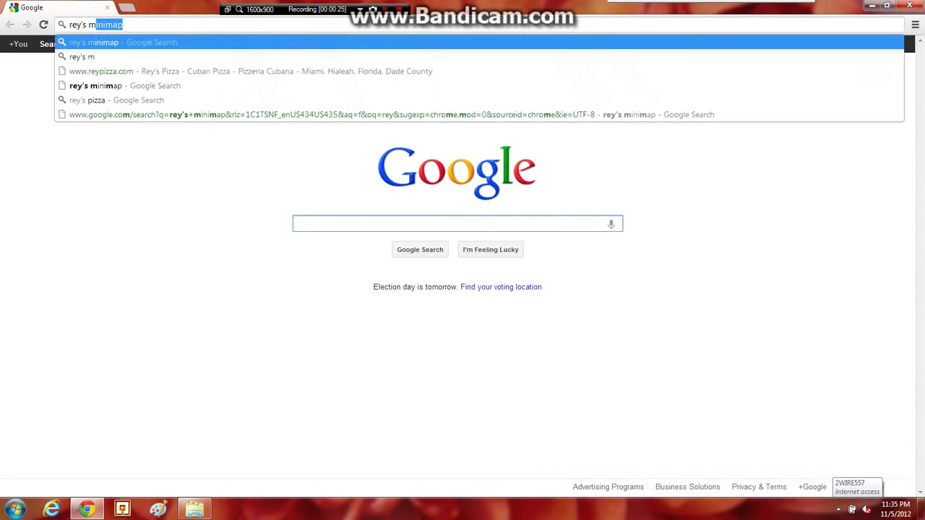
type("inimap")
key("Return")
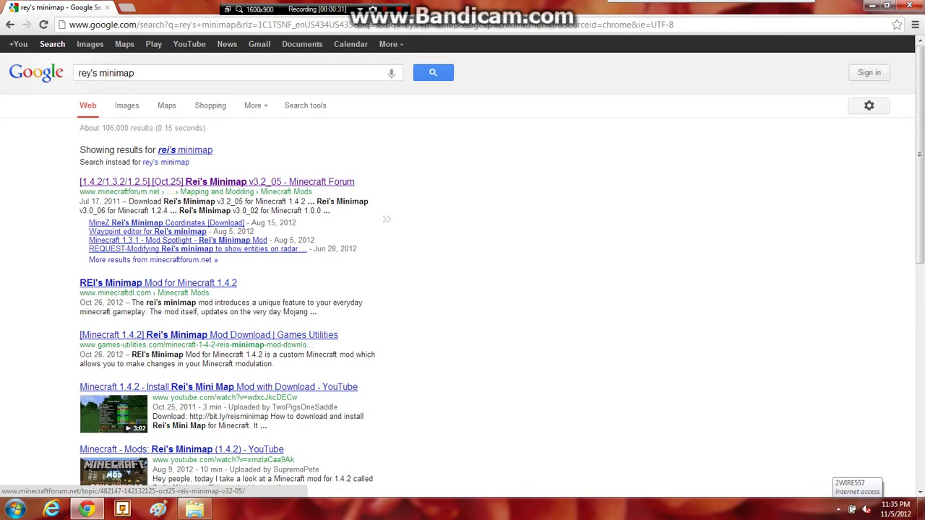
left_click(217, 182)
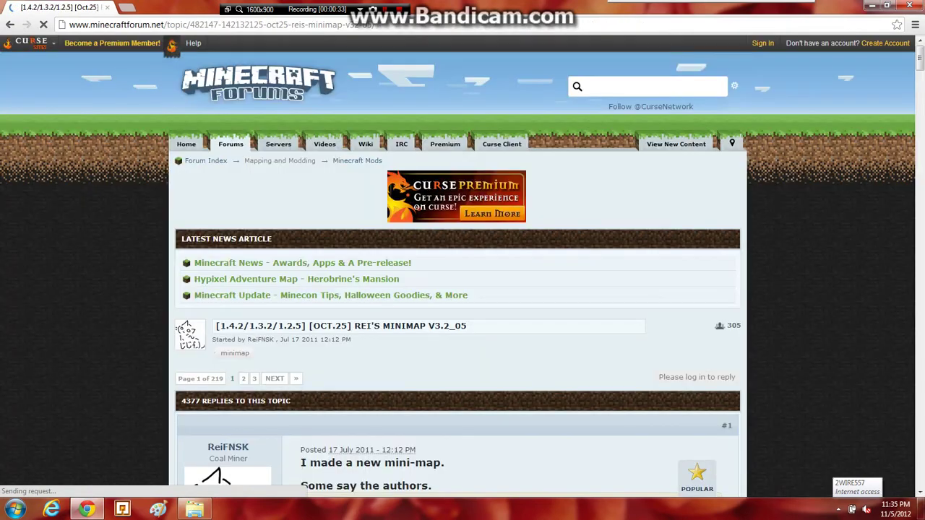
Download Rei's Minimap v3.2_05 for Minecraft 1.4.2 through its adfly link
scroll(457, 289, "down", 3)
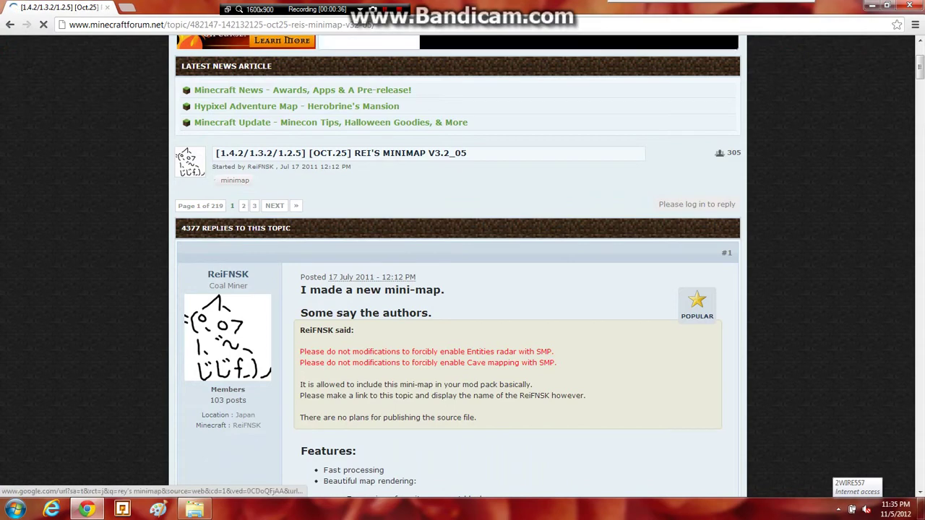
scroll(457, 290, "down", 3)
scroll(456, 289, "down", 2)
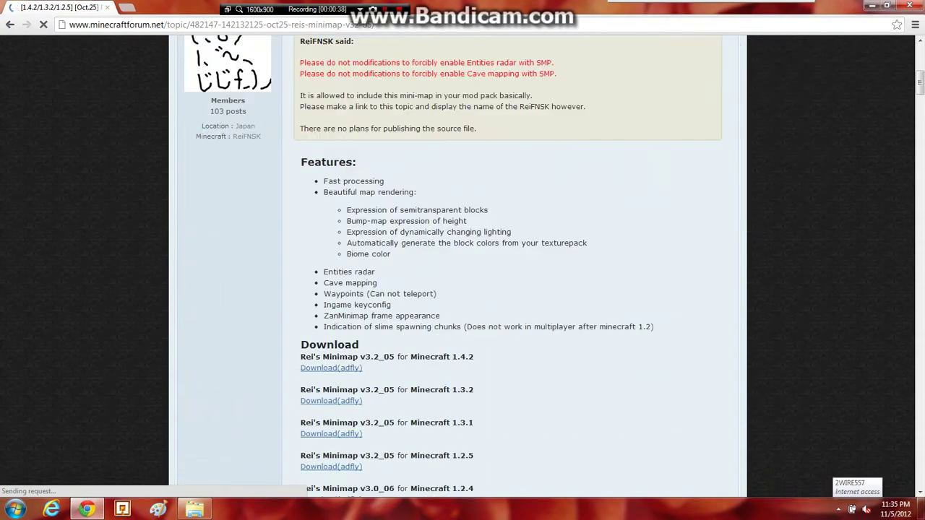
scroll(457, 289, "down", 2)
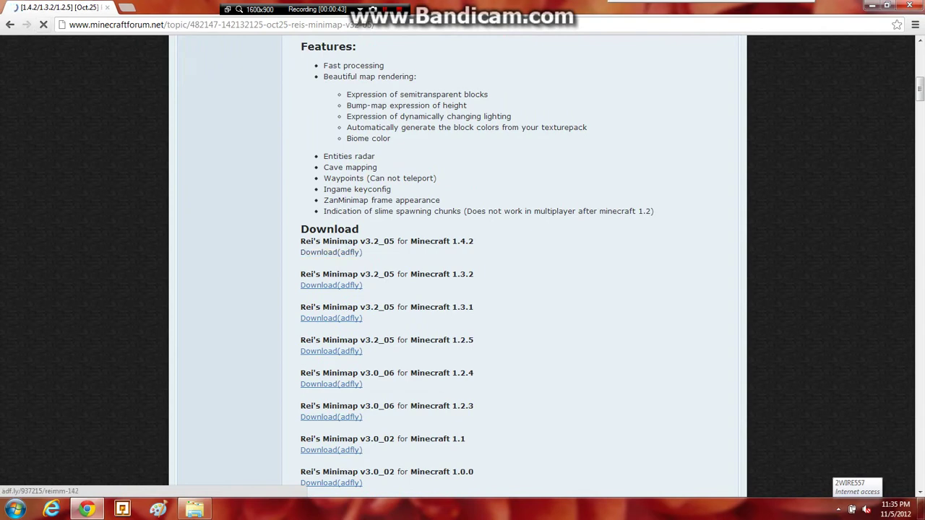
left_click(331, 252)
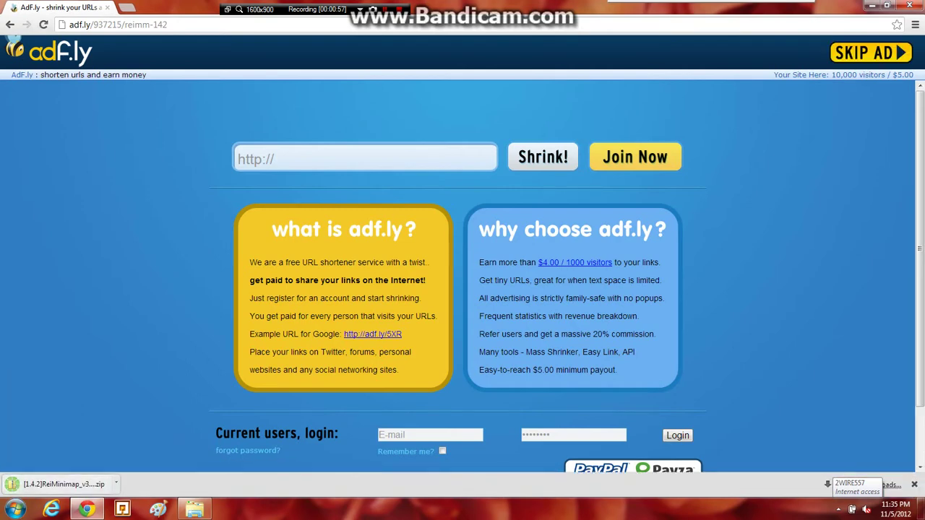
Place the downloaded ReiMinimap zip in the Minecraft folder on the removable disk and close the browser
left_click(194, 508)
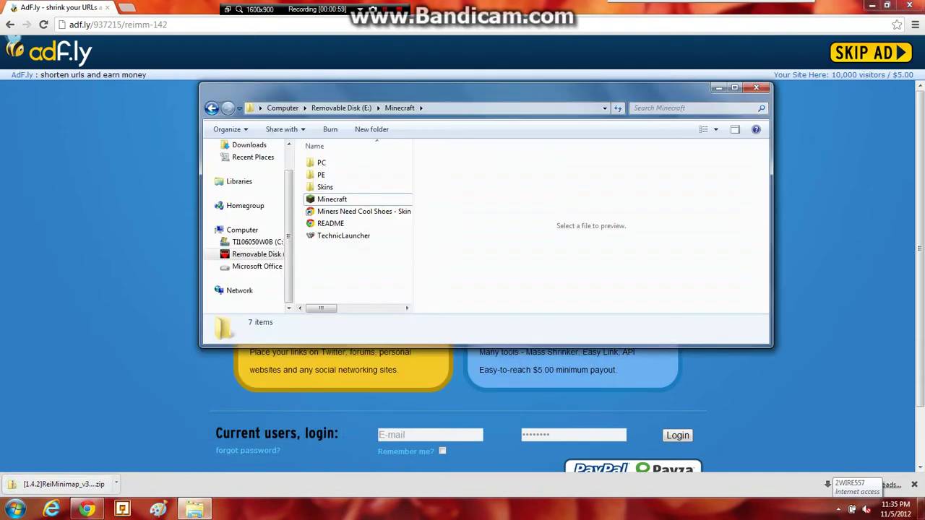
left_click_drag(63, 484, 322, 271)
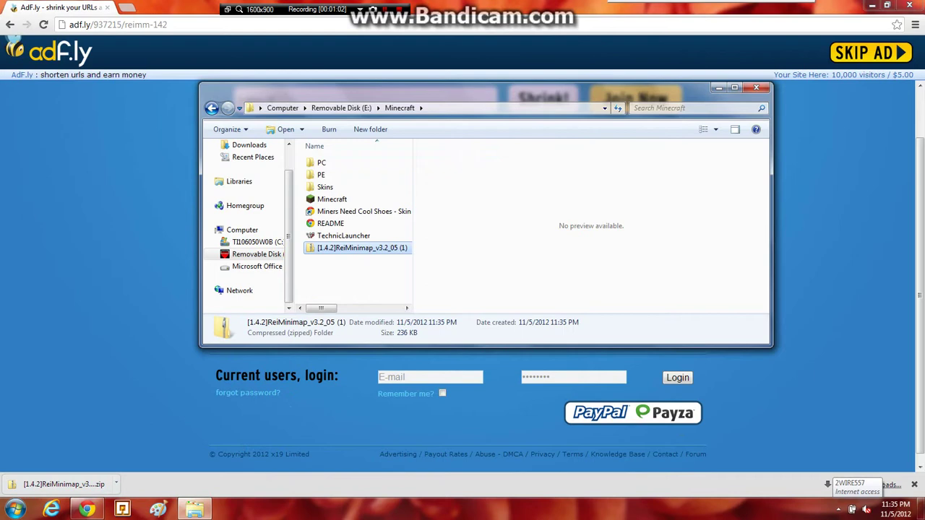
left_click(908, 6)
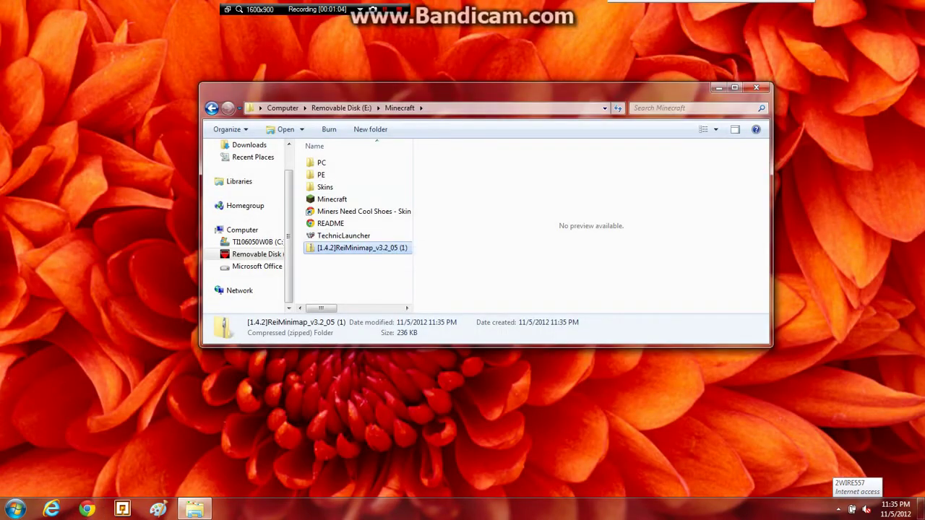
Extract the [1.4.2]ReiMinimap_v3.2_05 (1) zip to the suggested folder inside E:\Minecraft
right_click(361, 248)
left_click(390, 295)
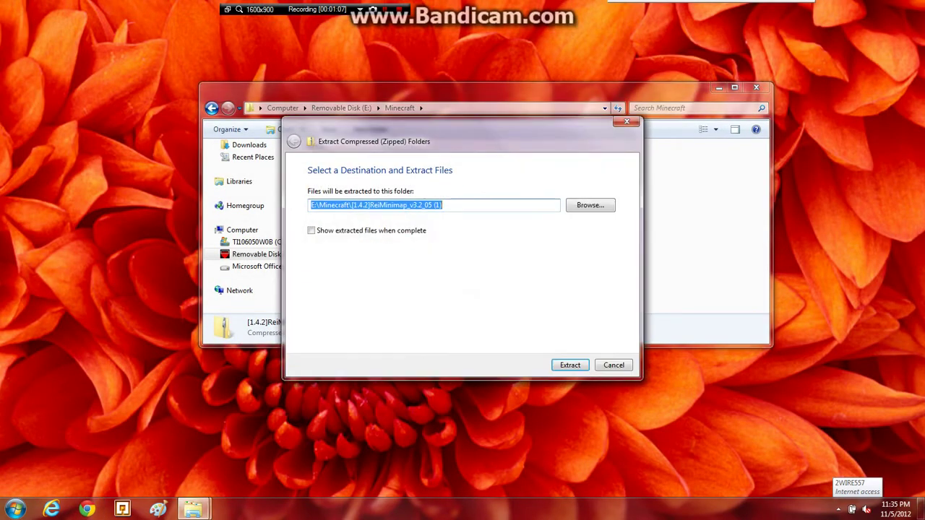
key("Return")
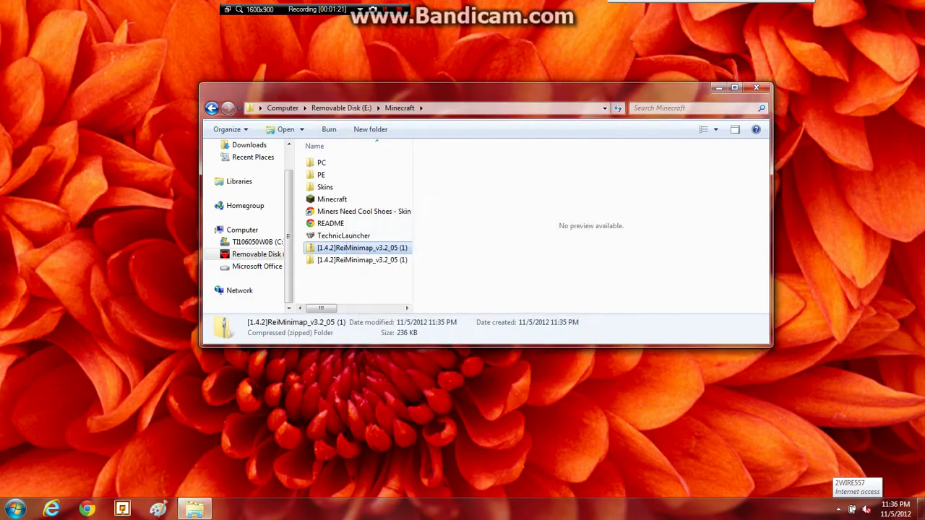
Delete the ReiMinimap zip file and open the extracted [1.4.2]ReiMinimap_v3.2_05 (1) folder
right_click(391, 248)
left_click(422, 396)
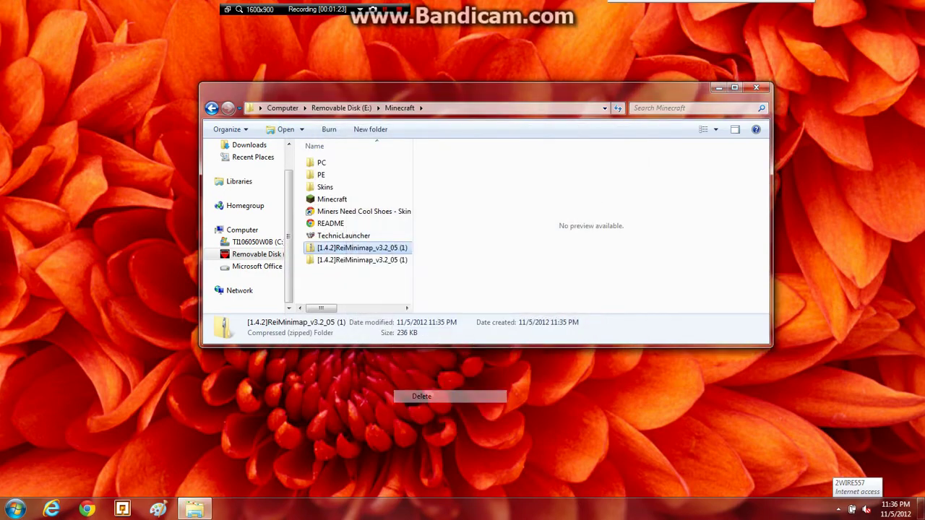
key("Escape")
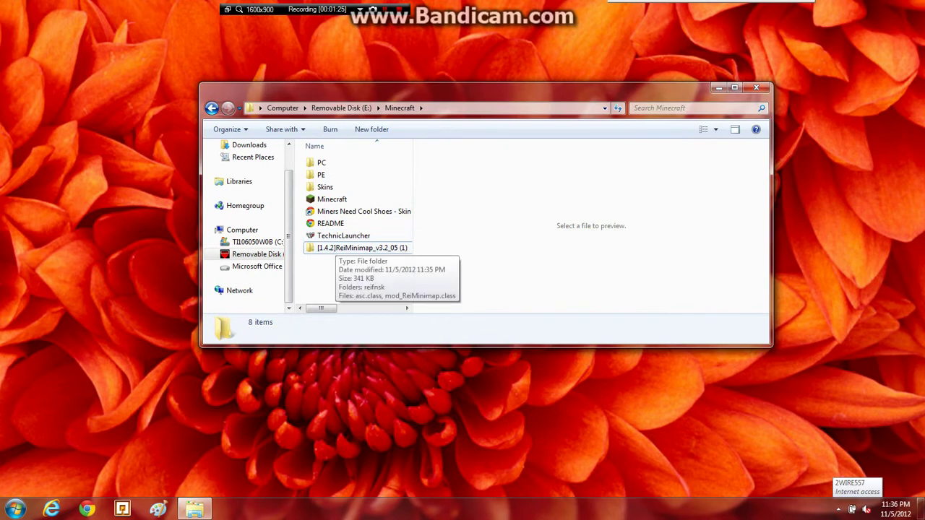
double_click(339, 247)
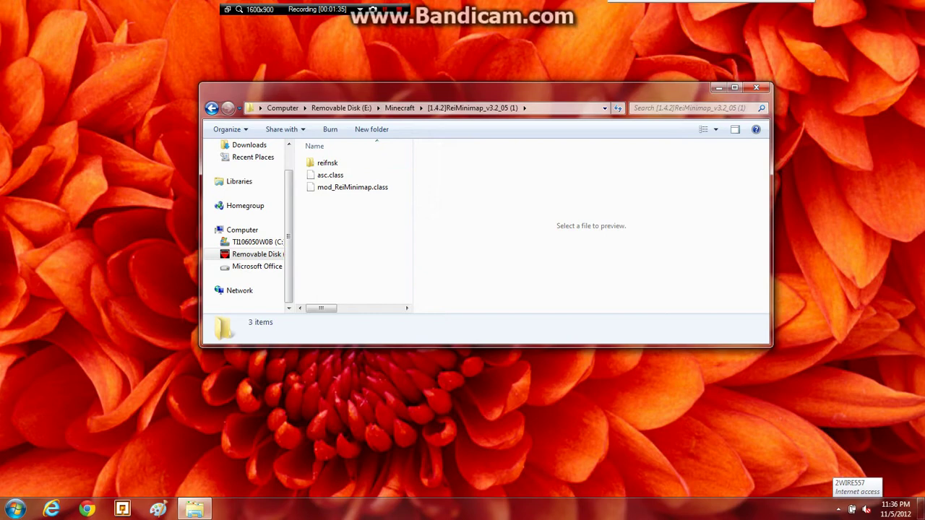
Open the .minecraft\bin folder under %appdata% and locate the minecraft jar file
left_click(15, 509)
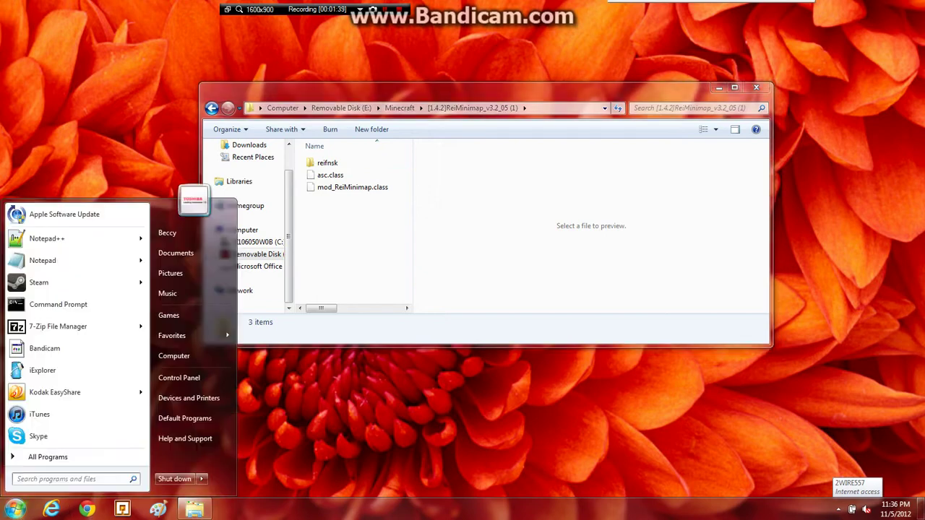
type("%app")
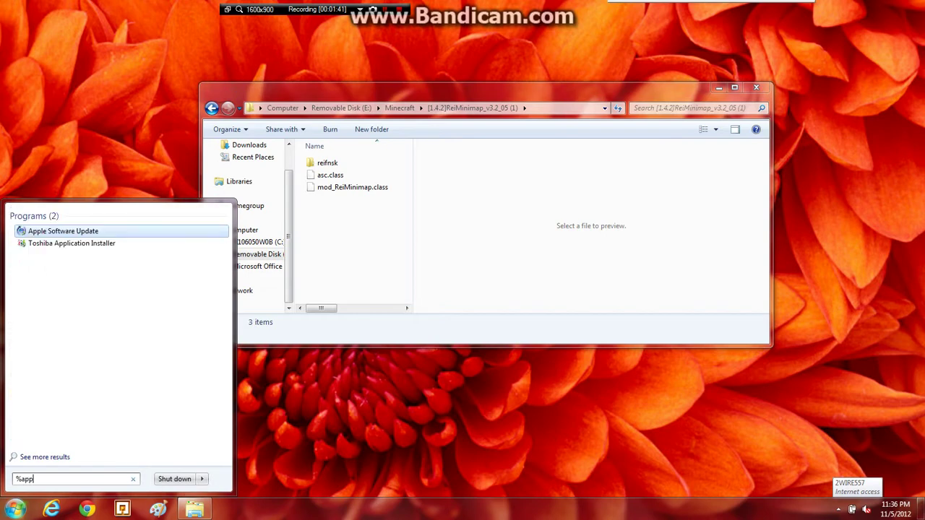
type("data%")
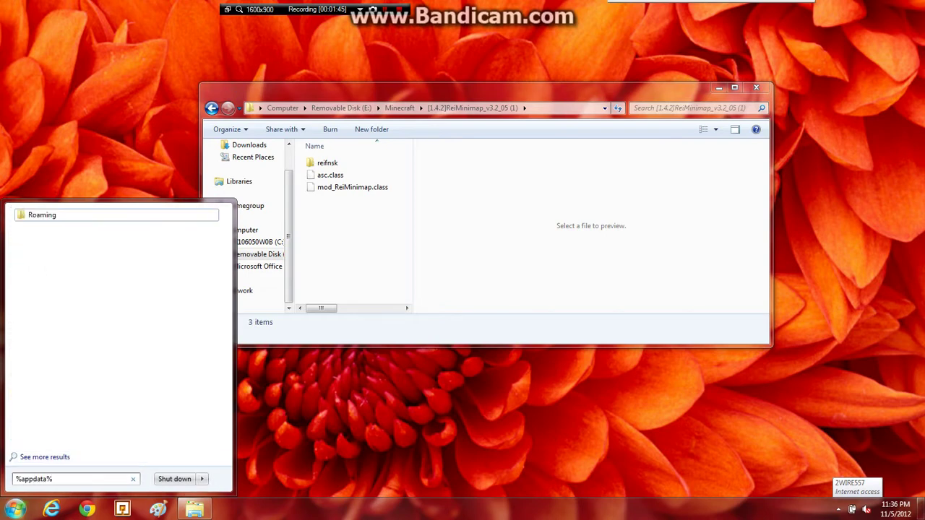
key("Return")
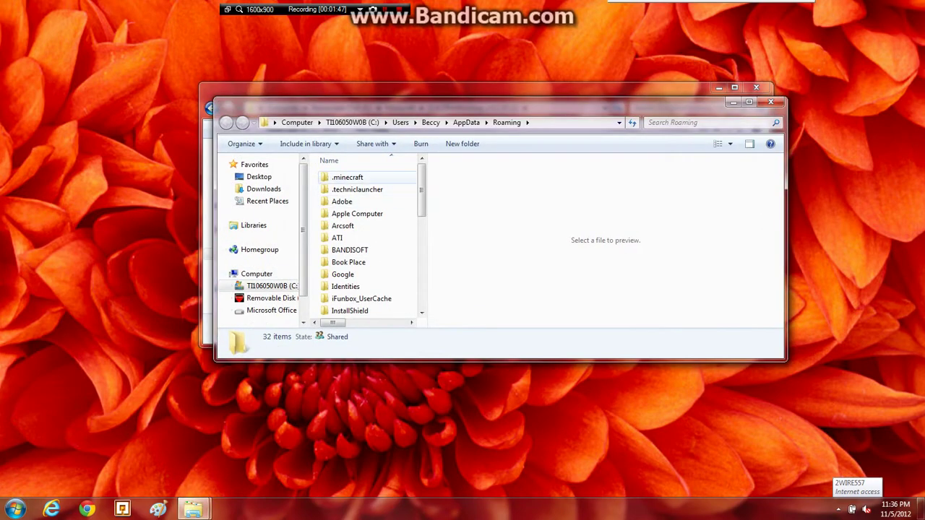
double_click(368, 177)
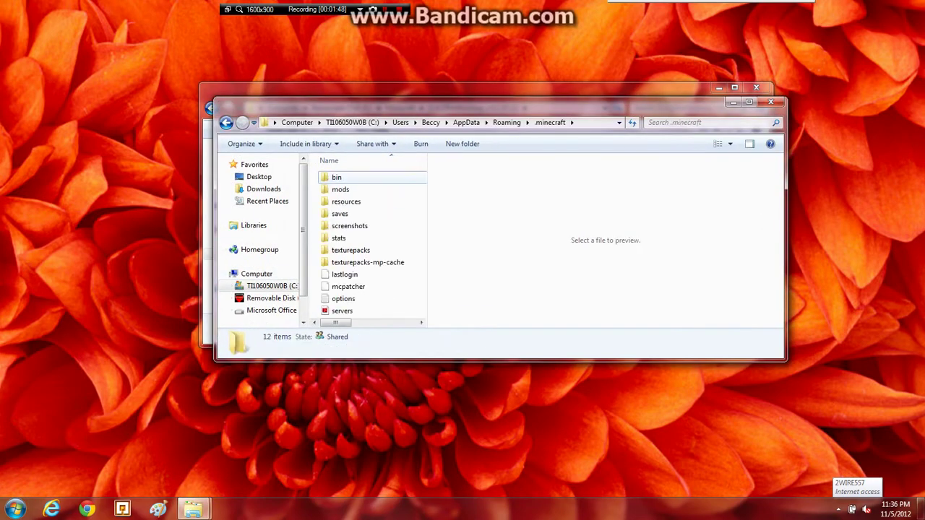
double_click(367, 177)
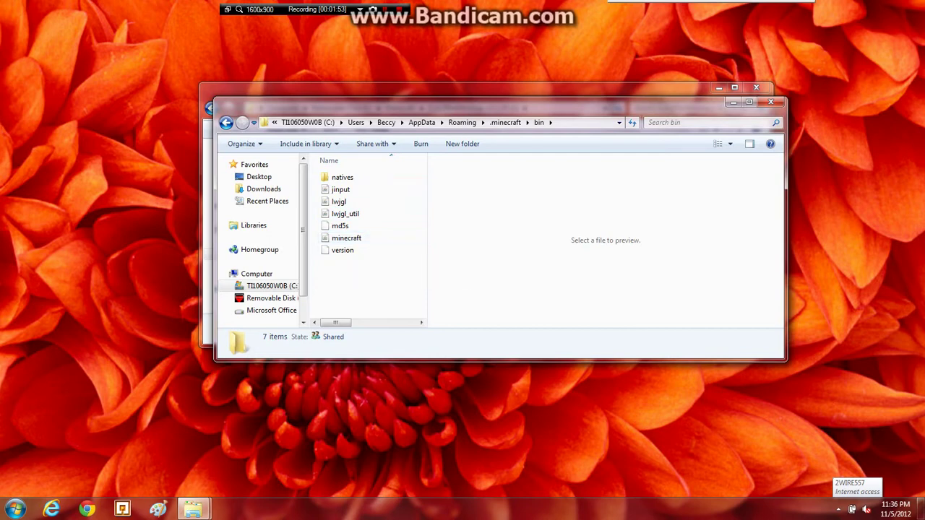
left_click(346, 238)
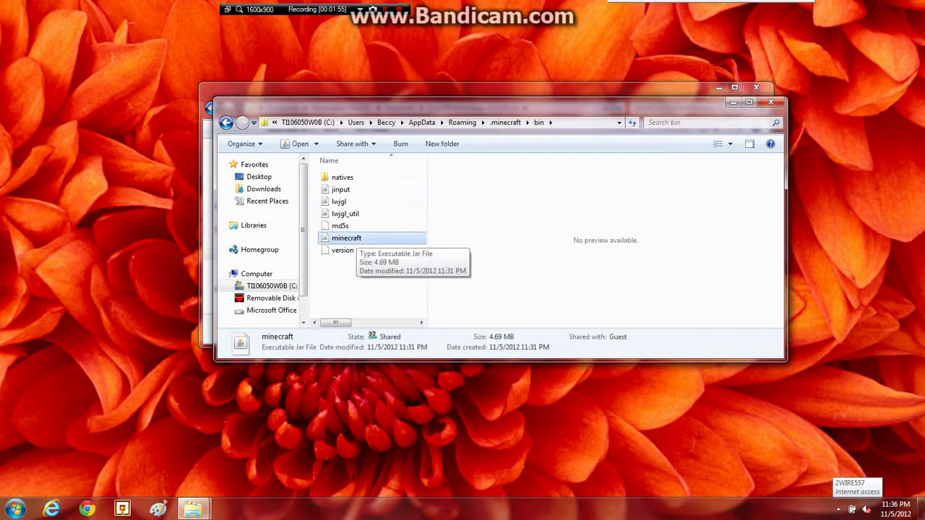
left_click(372, 282)
left_click(347, 238)
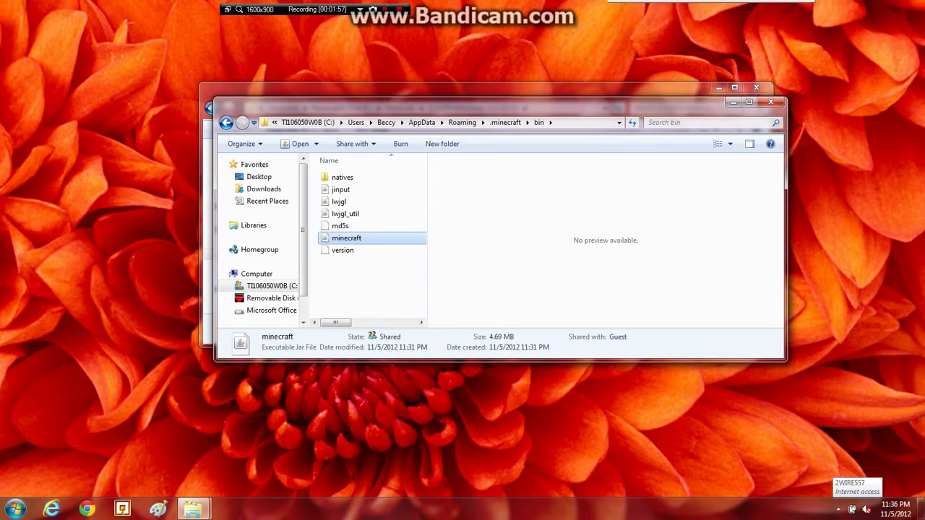
left_click(372, 282)
left_click(733, 102)
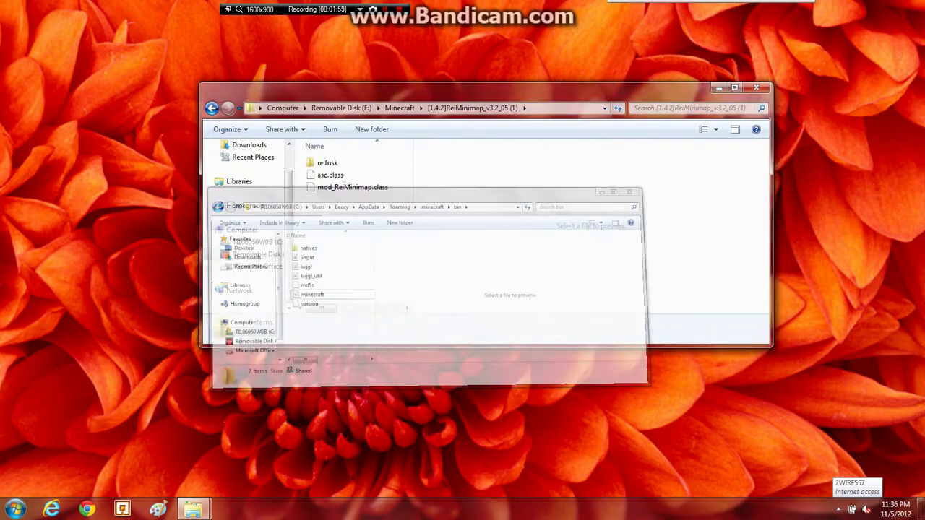
left_click(718, 87)
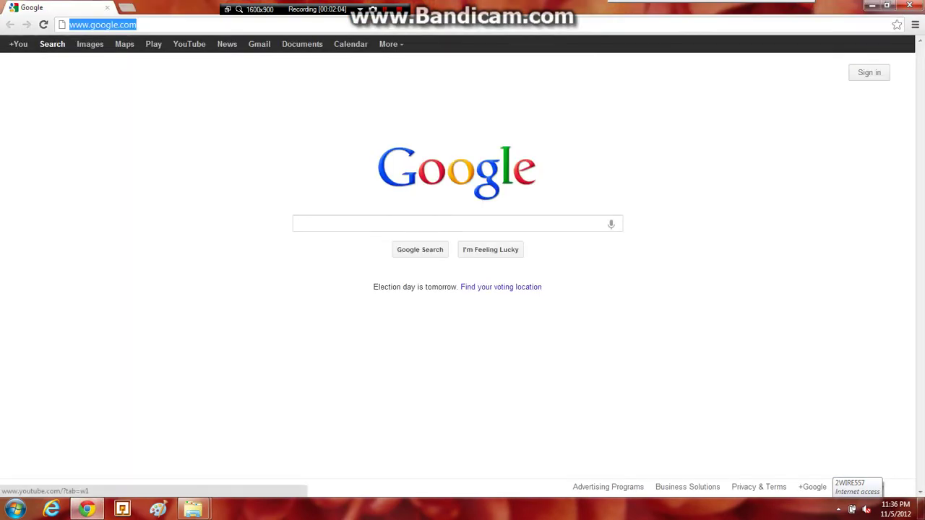
type("7 zip")
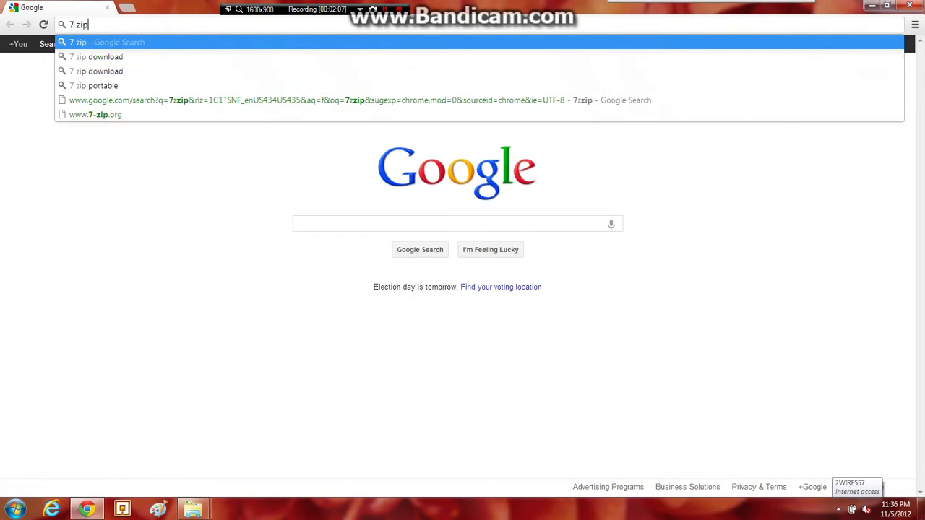
key("Return")
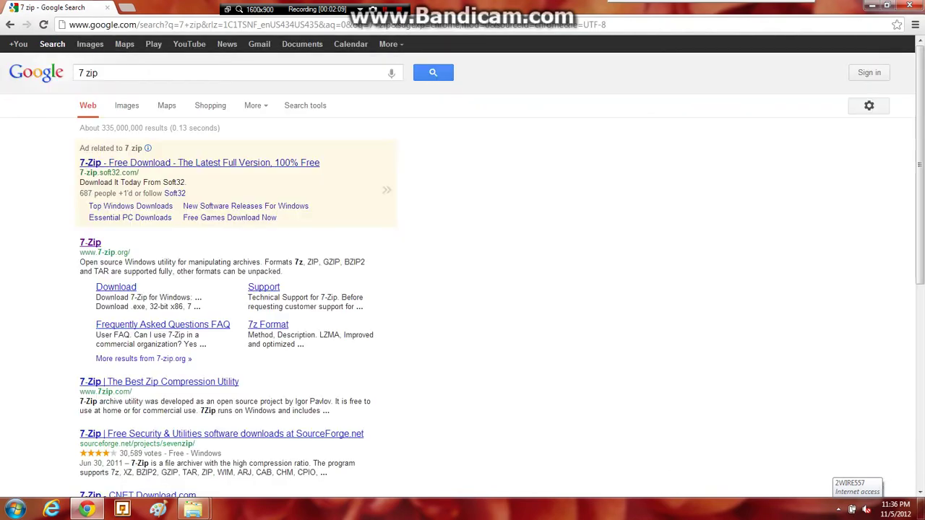
left_click(90, 242)
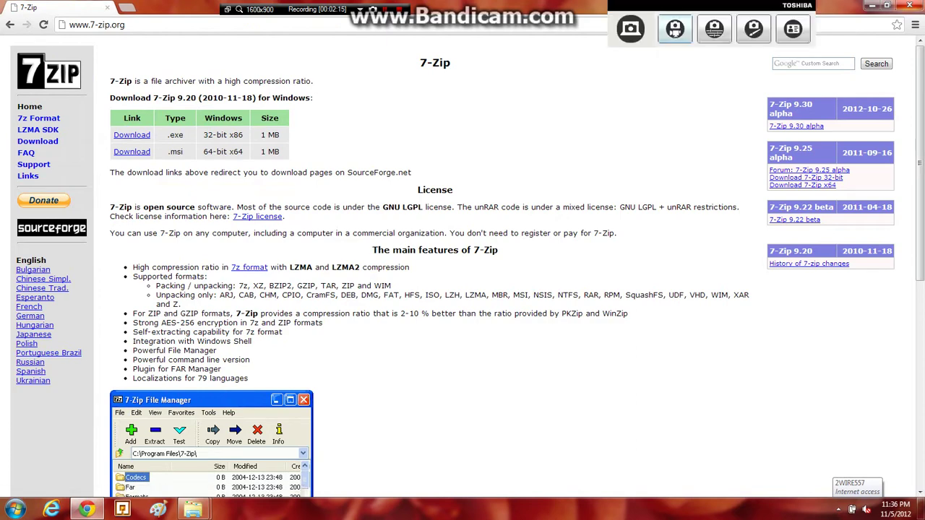
left_click(908, 5)
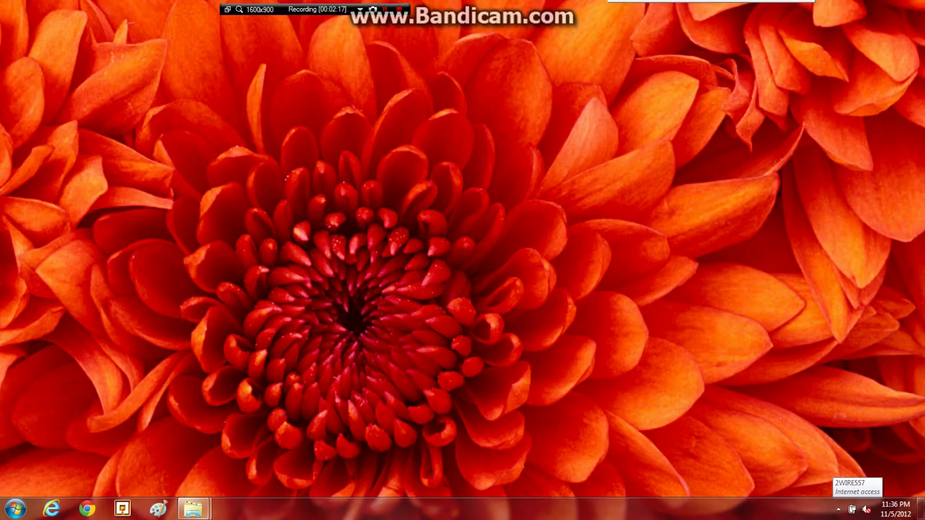
Restore the bin folder window, open the minecraft jar with 7-Zip File Manager, and minimize the folder window
mouse_move(193, 509)
left_click(256, 452)
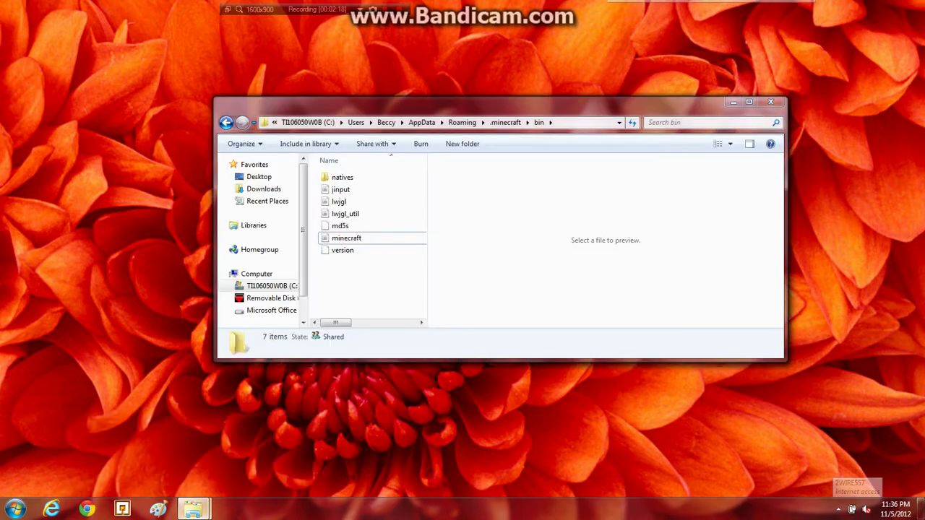
left_click(346, 237)
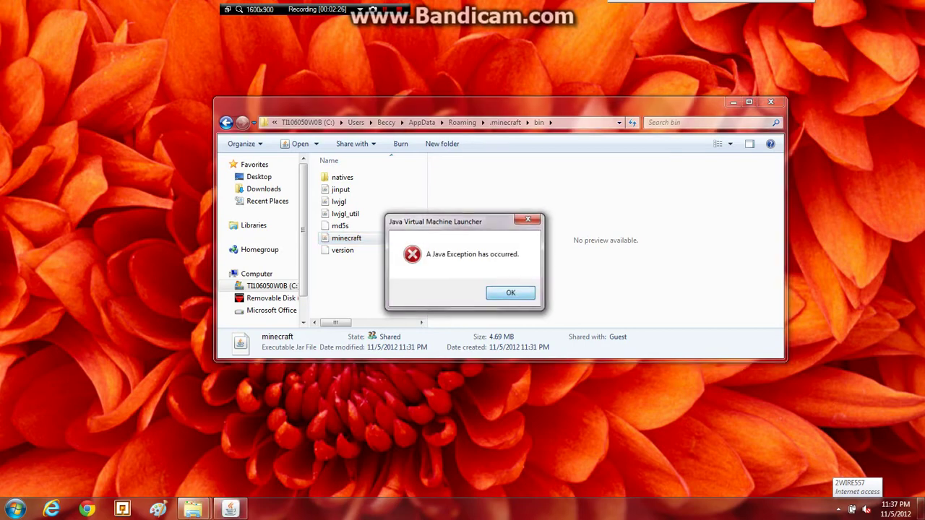
key("Return")
right_click(370, 238)
mouse_move(406, 256)
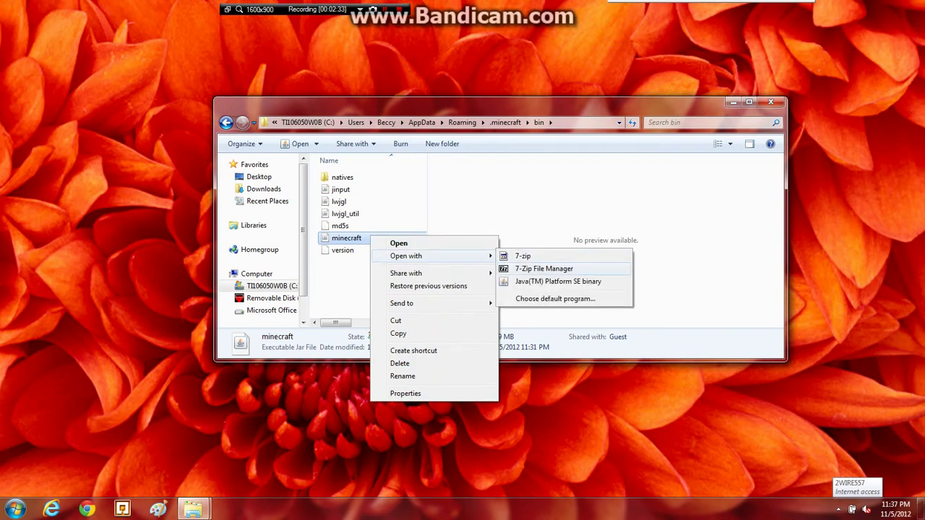
left_click(543, 269)
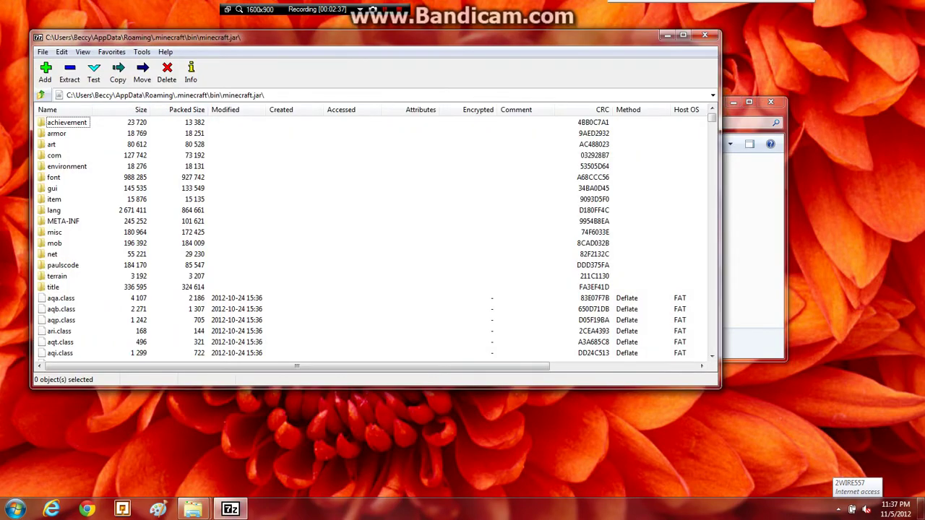
left_click(734, 102)
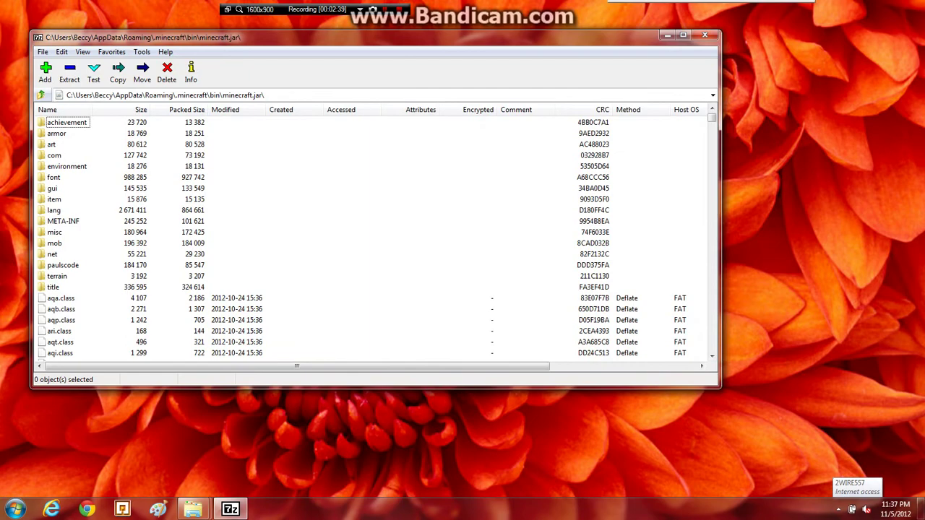
Copy reifnsk, asc.class and mod_ReiMinimap.class from the extracted ReiMinimap folder into the open minecraft.jar archive and confirm the copy
mouse_move(193, 509)
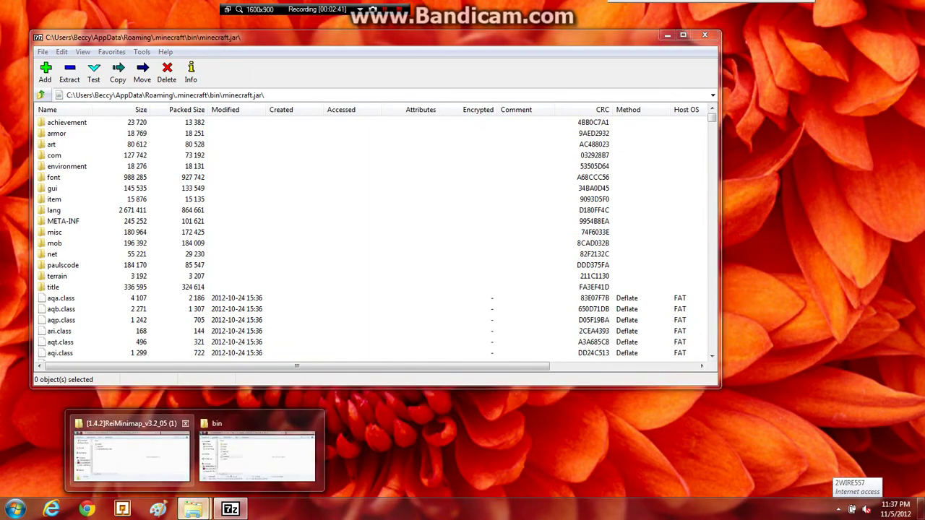
left_click(204, 483)
left_click_drag(463, 92, 679, 232)
left_click_drag(787, 232, 748, 136)
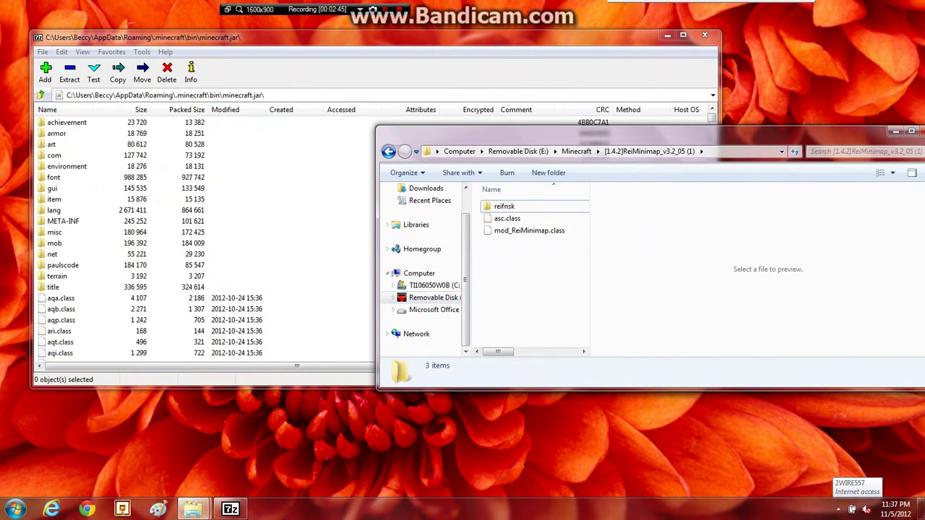
left_click_drag(509, 241, 304, 217)
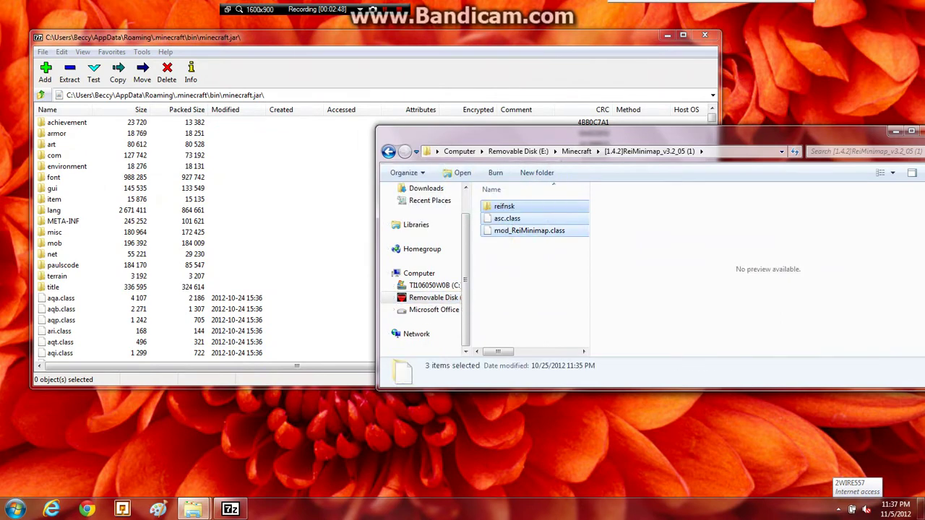
left_click_drag(500, 224, 303, 217)
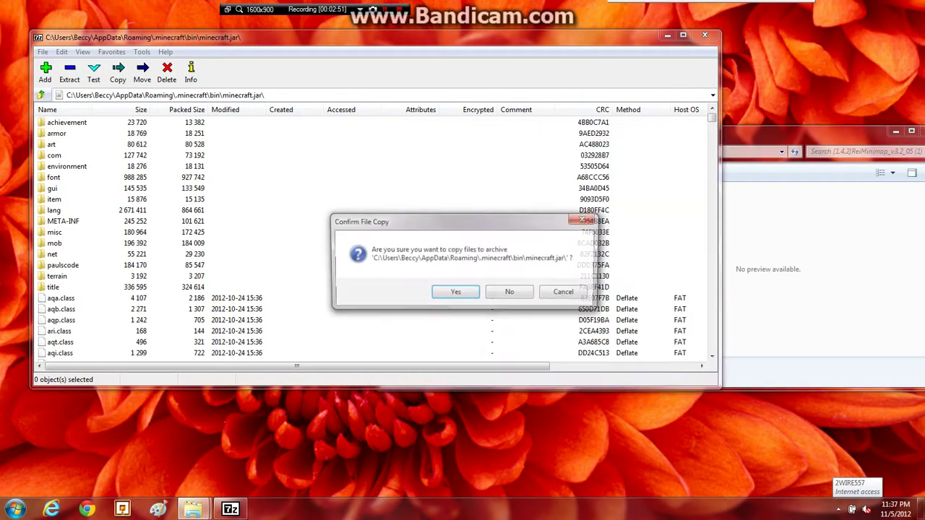
key("Return")
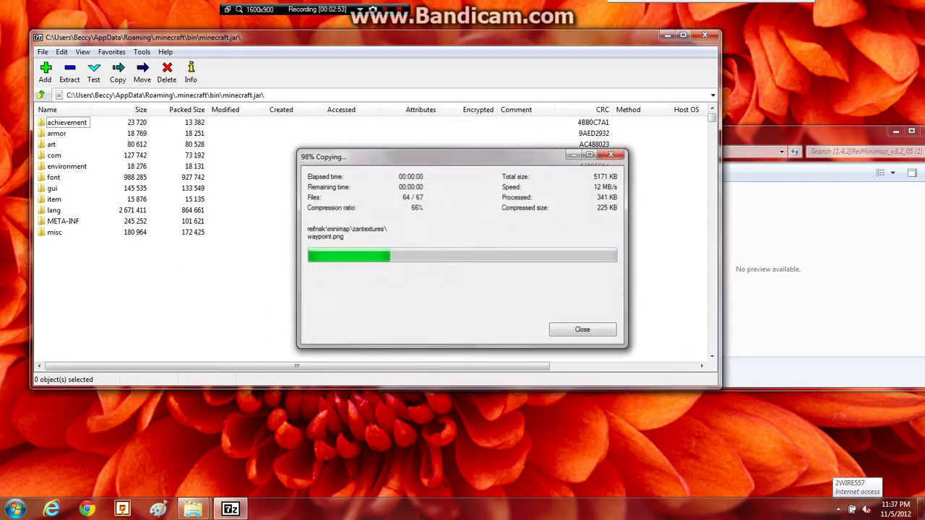
Delete the META-INF folder from minecraft.jar and close the archive window
left_click(72, 222)
right_click(73, 221)
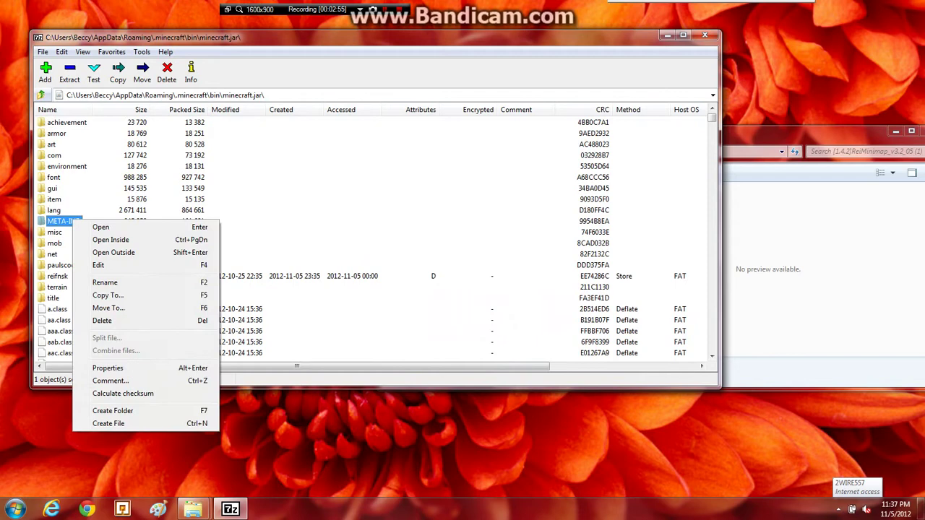
left_click(102, 320)
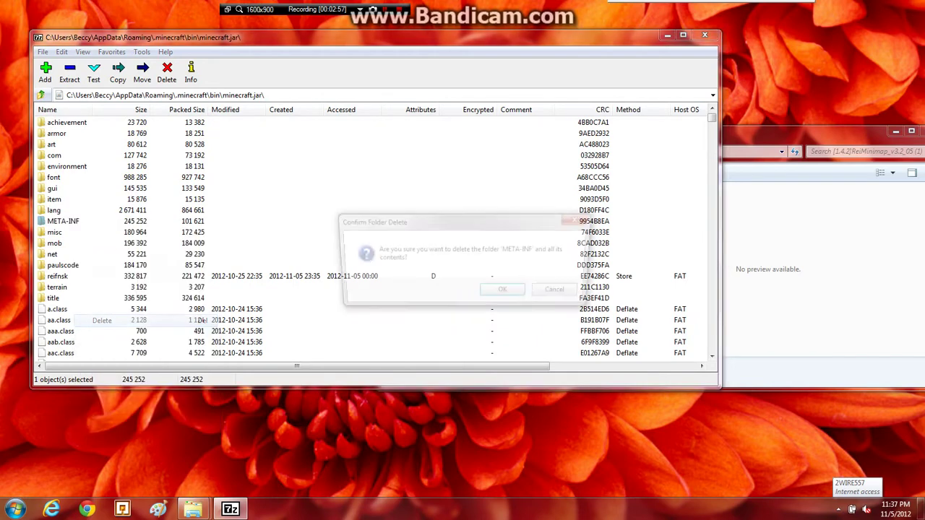
left_click(506, 293)
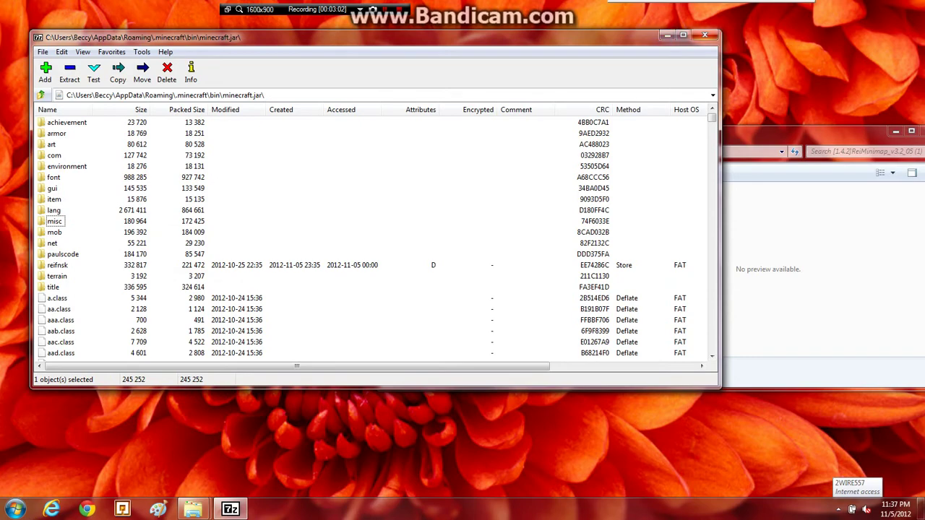
left_click(705, 36)
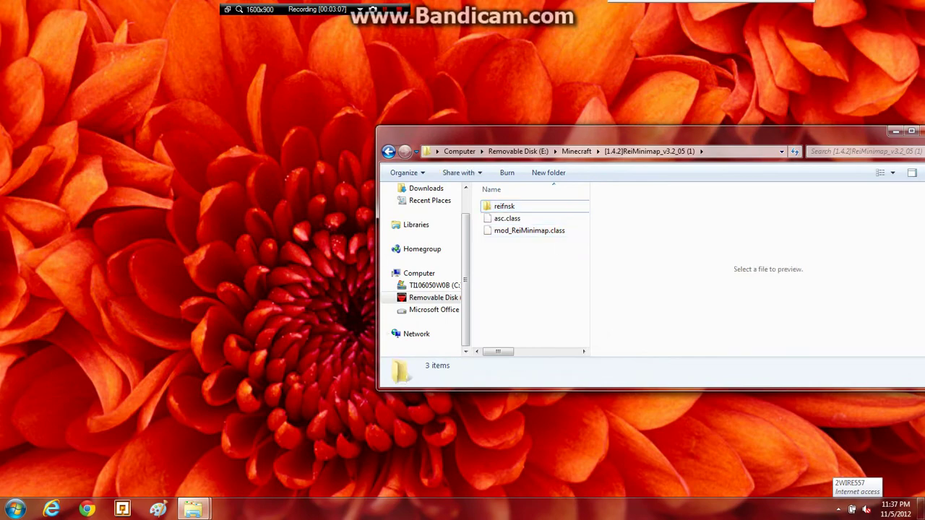
Return to the Minecraft folder on the removable disk, launch Minecraft and log in with the saved credentials
left_click(388, 151)
left_click_drag(519, 136, 286, 82)
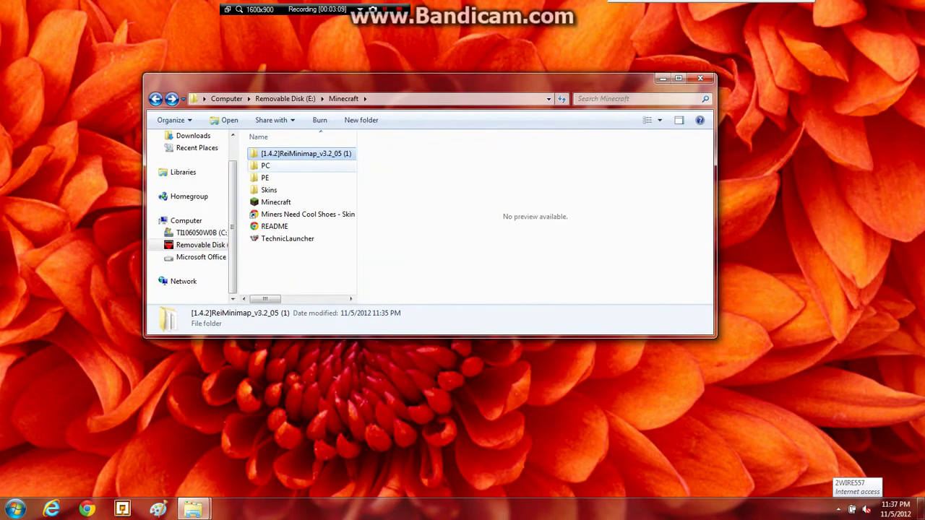
left_click(289, 202)
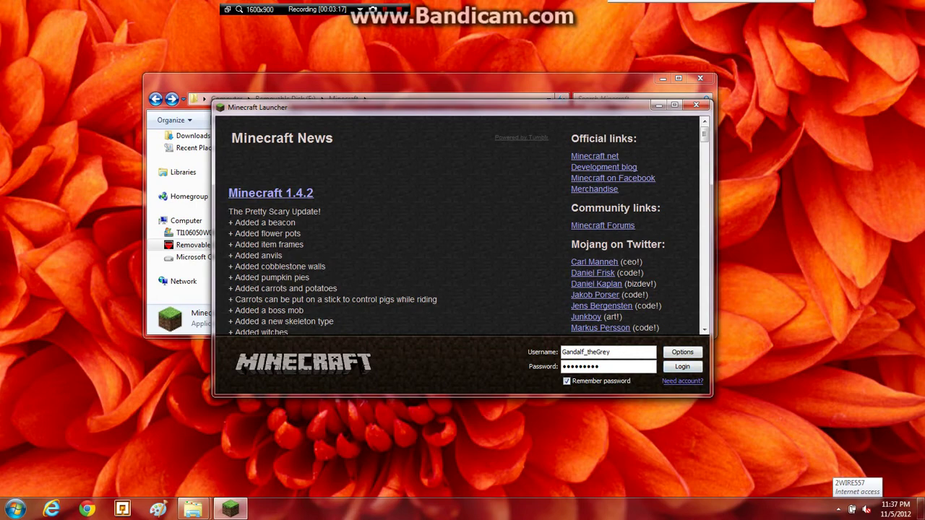
key("Return")
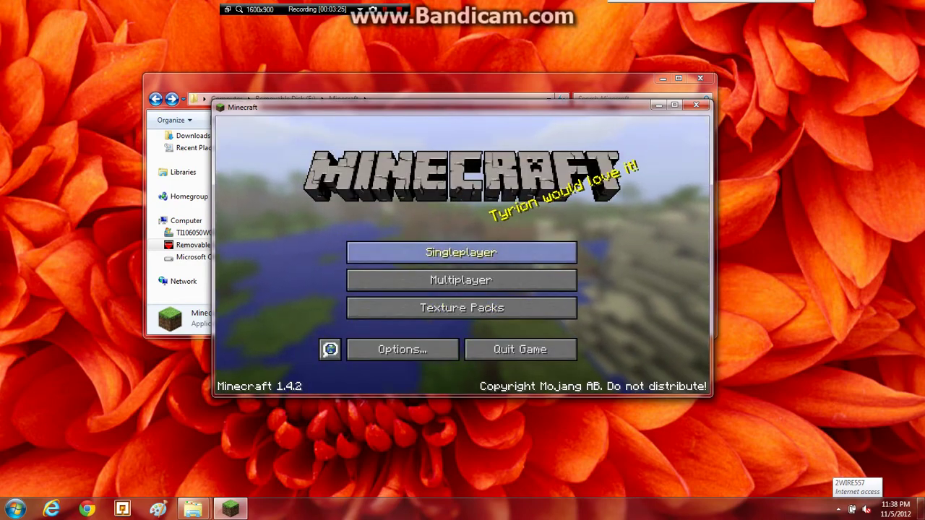
Load the singleplayer world Broskiseph
left_click(461, 252)
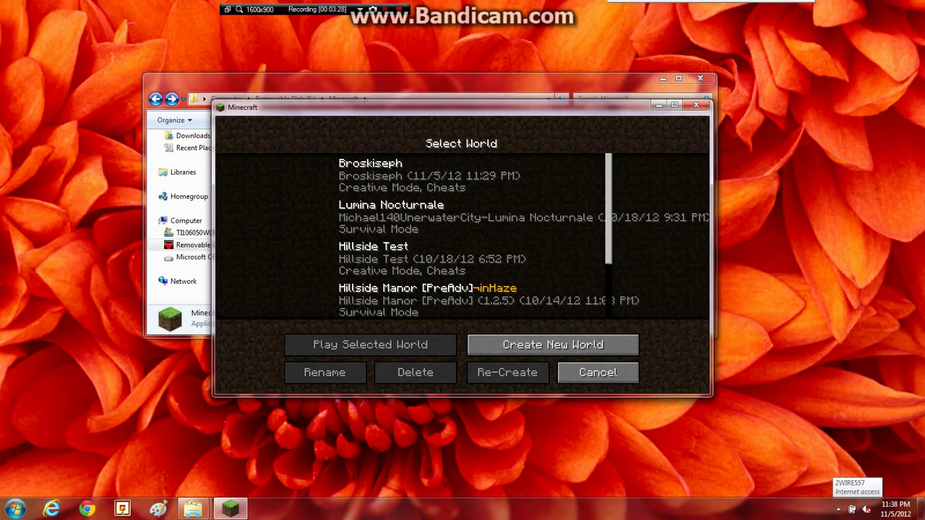
left_click(461, 175)
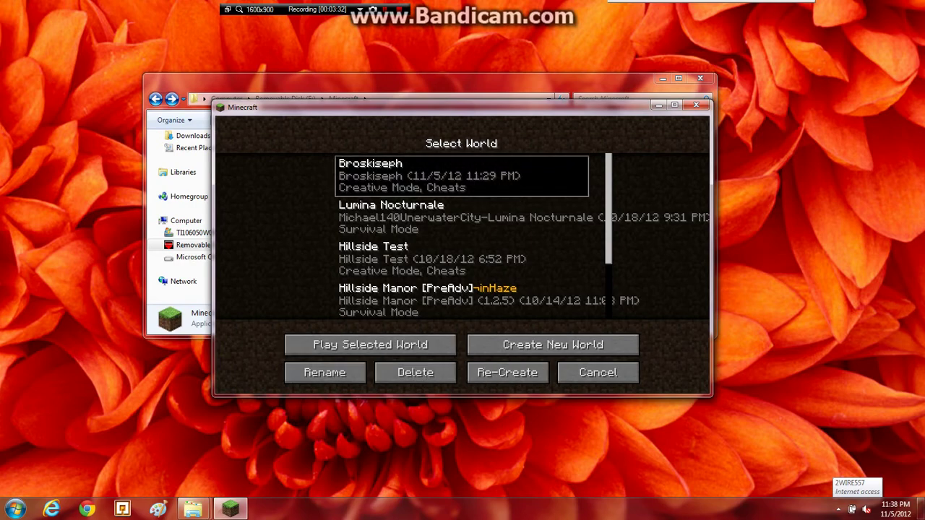
left_click(370, 345)
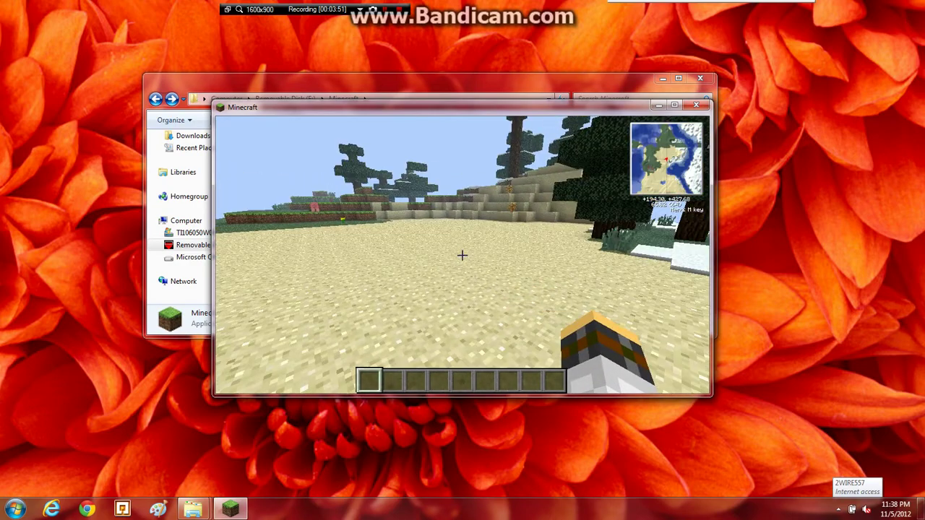
Move around the sandy area on foot and in flight to examine how the minimap follows the player
key("w")
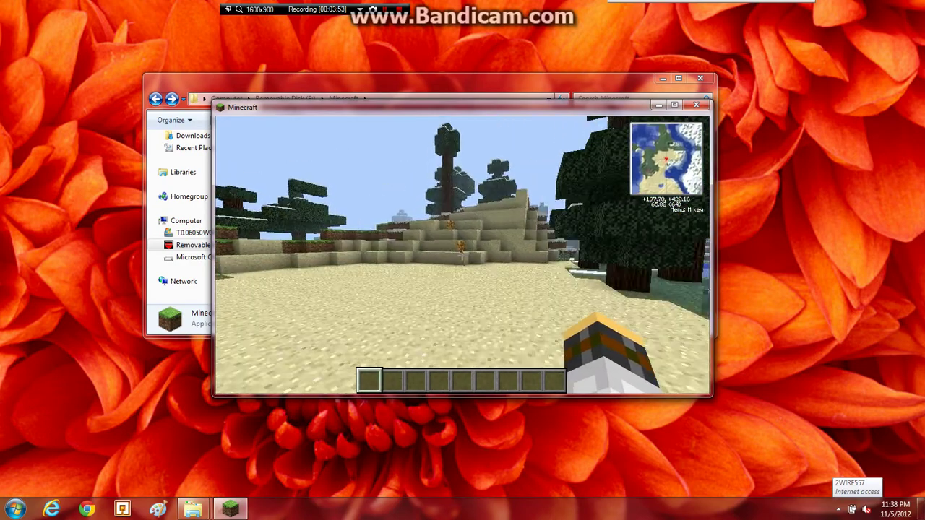
key("space")
key("w")
key("space")
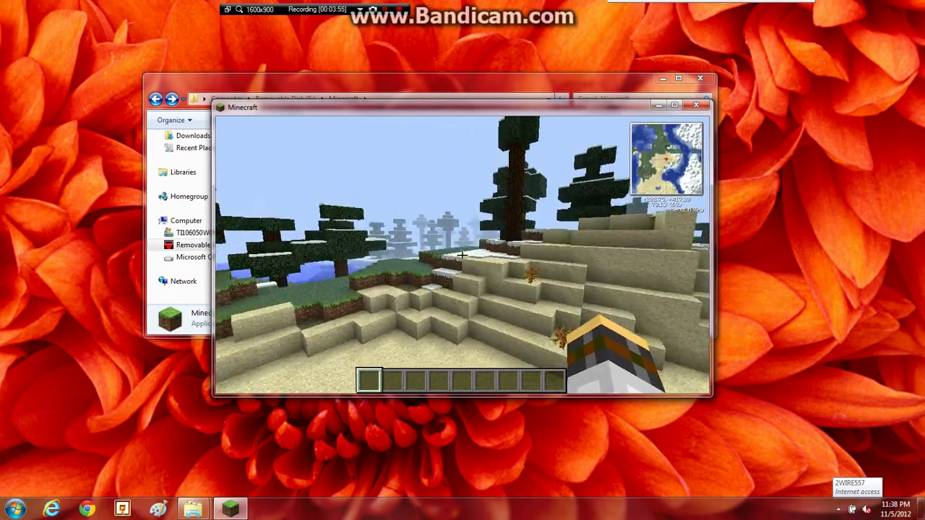
key("w")
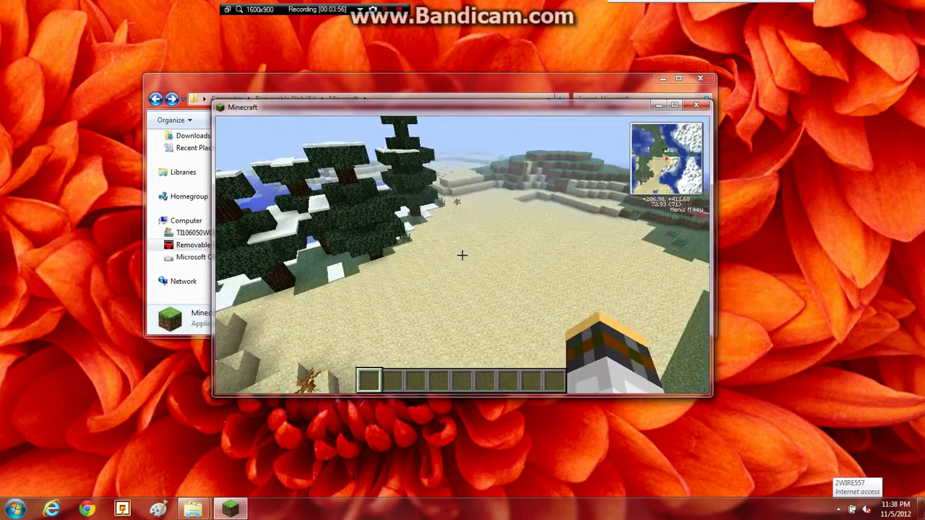
key("w")
key("shift")
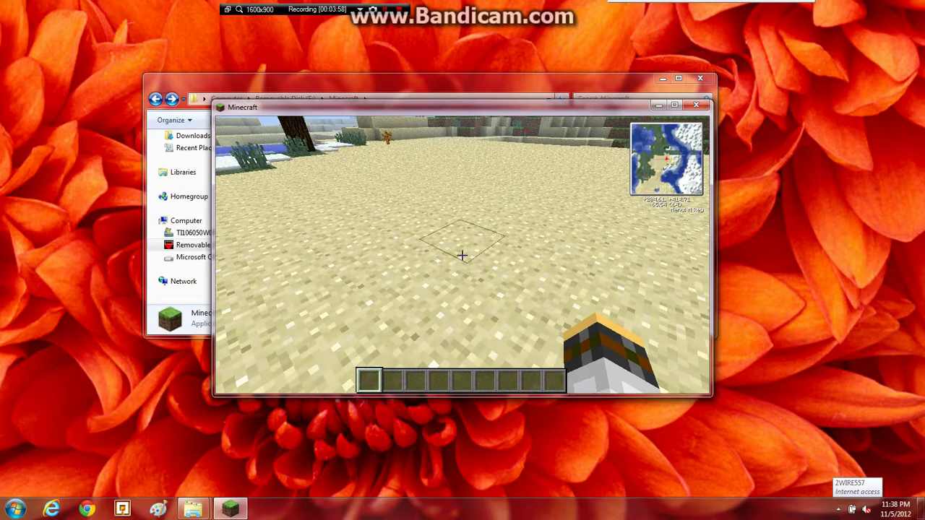
key("w")
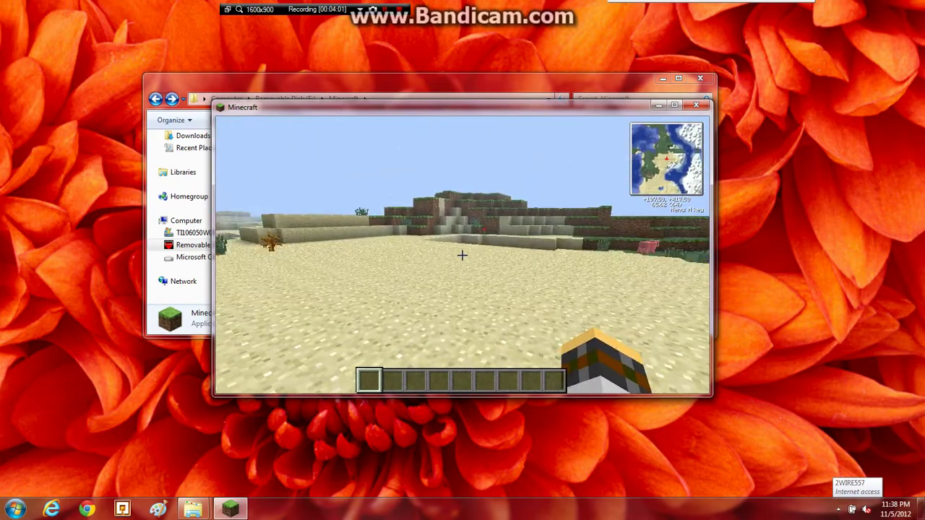
key("w")
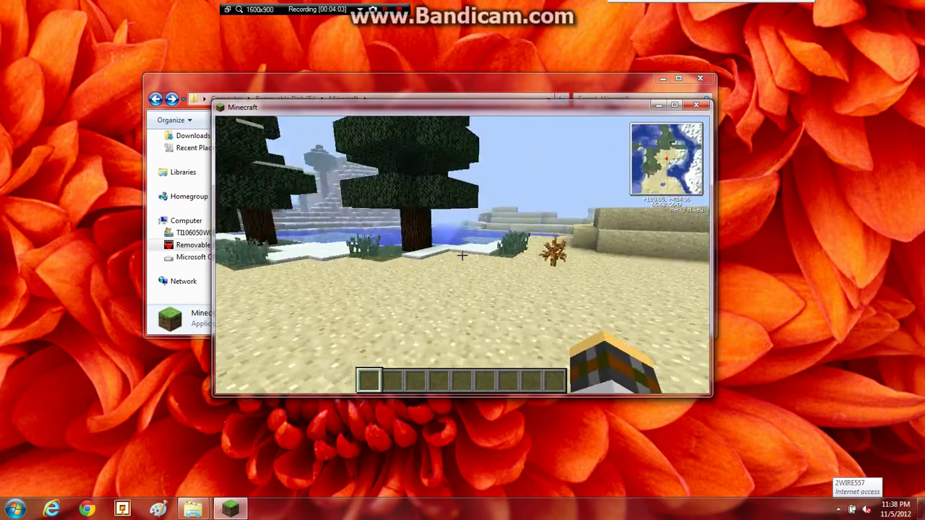
key("w")
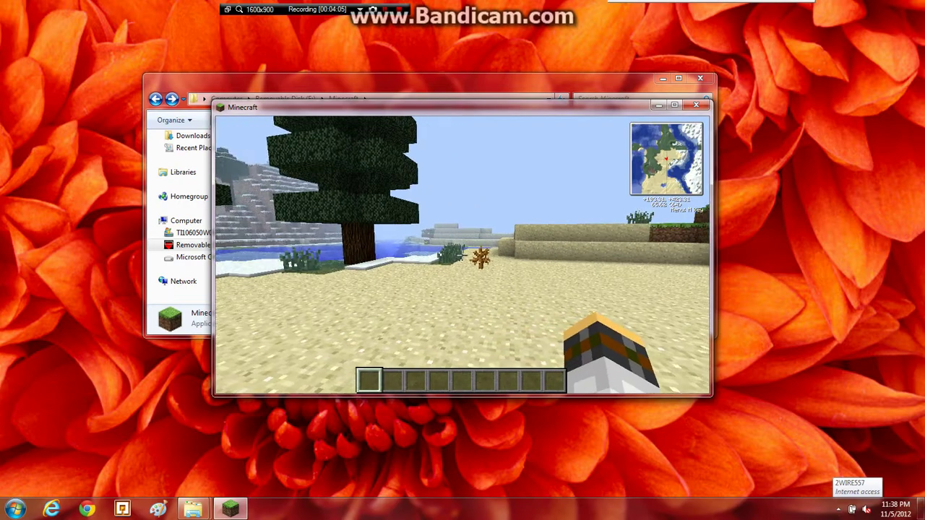
key("w")
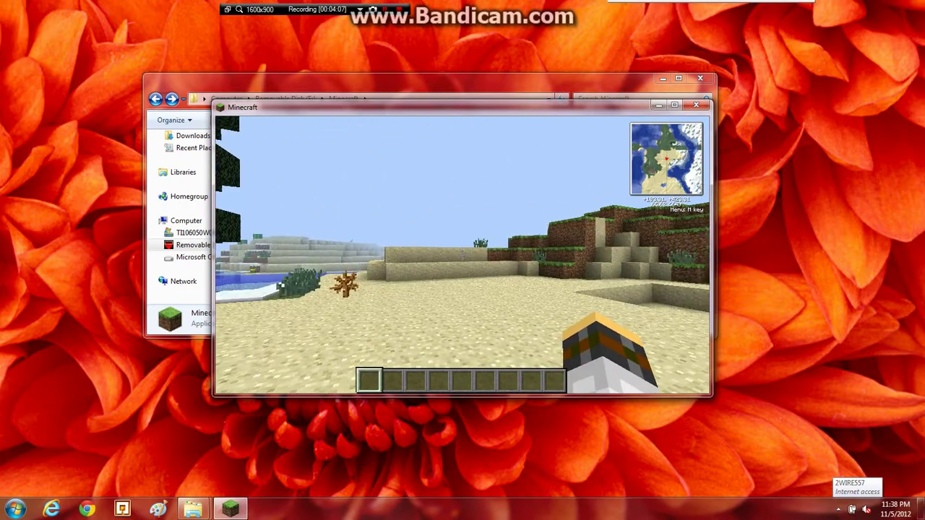
key("w")
key("w")
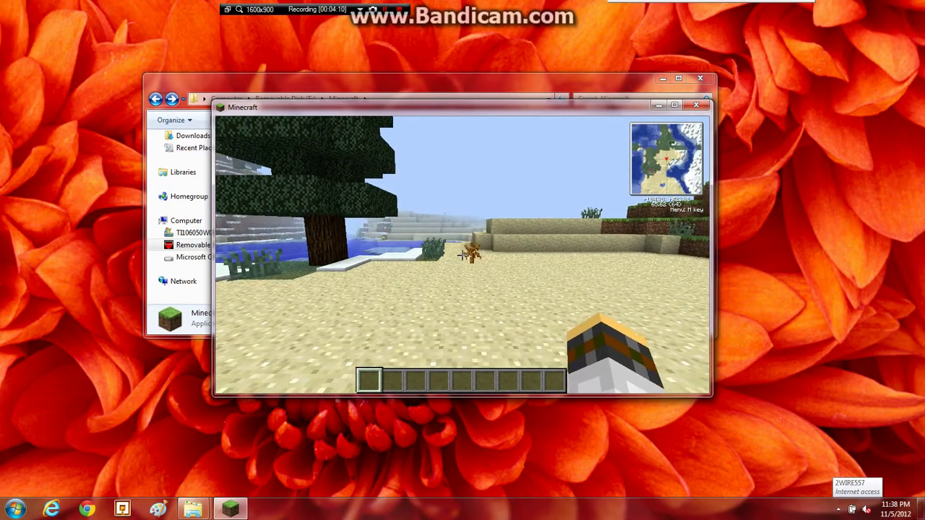
key("d")
key("Escape")
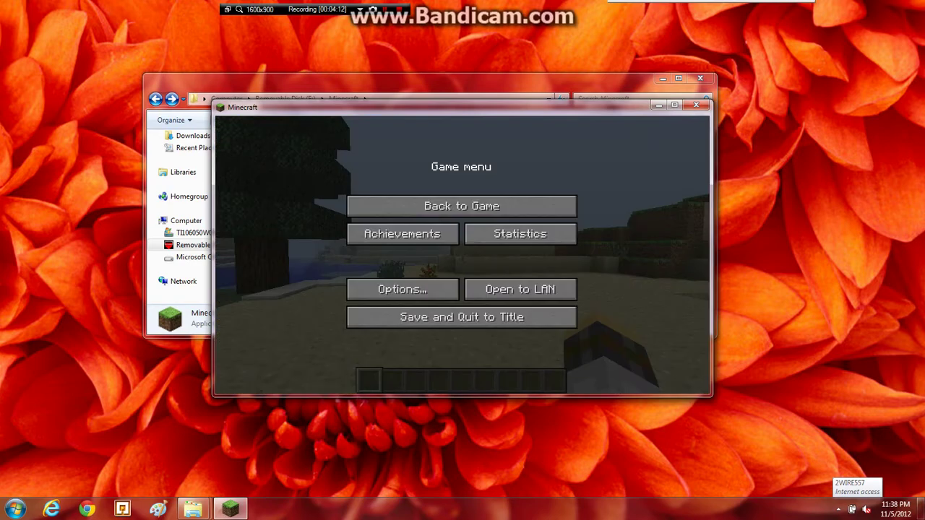
key("Escape")
key("Escape")
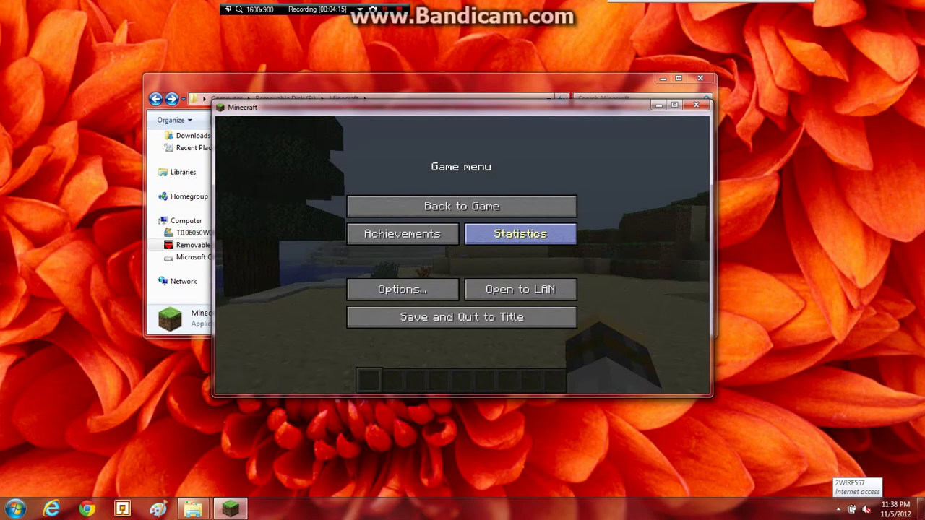
key("Escape")
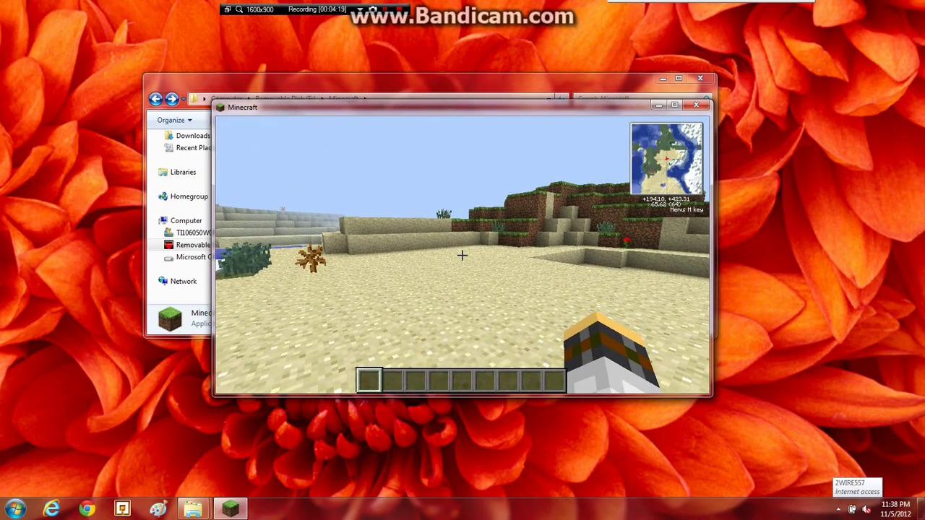
Open the Rei's Minimap settings and cycle Render Type through Biome and Cave back to Surface
key("m")
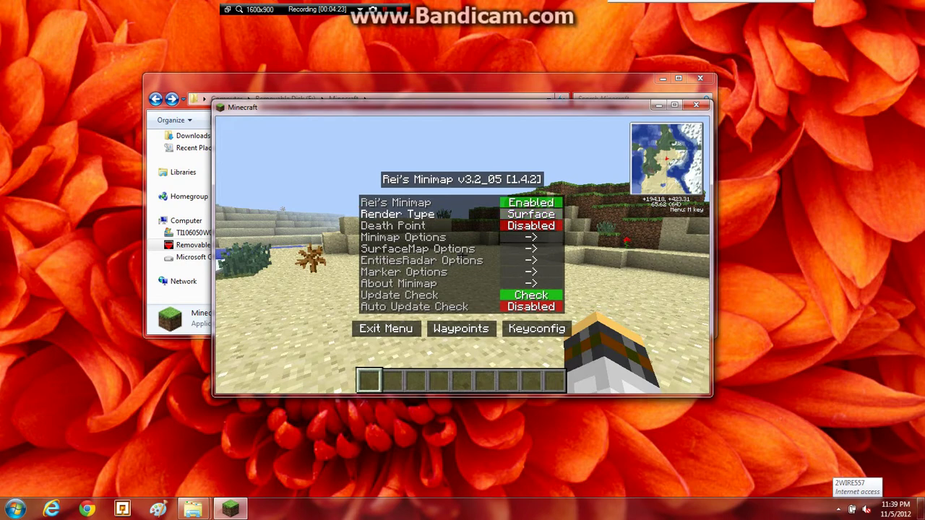
left_click(530, 213)
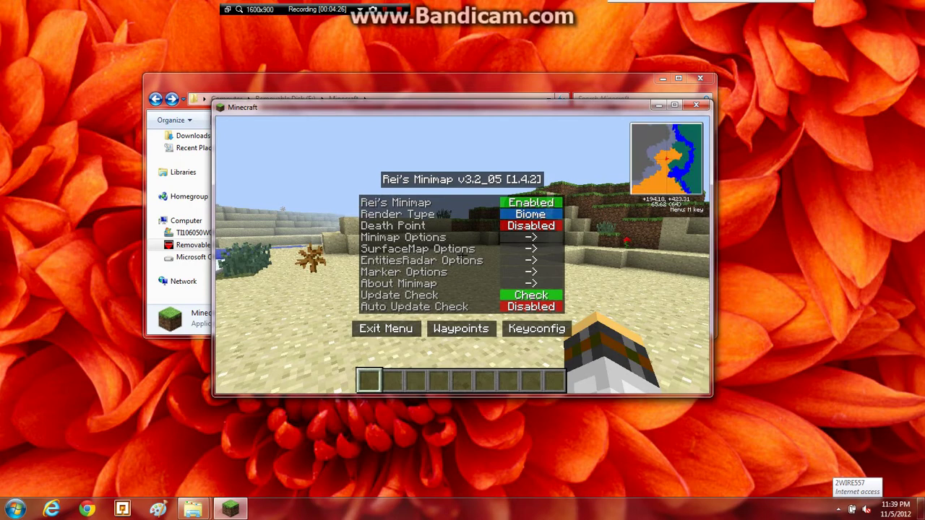
left_click(530, 214)
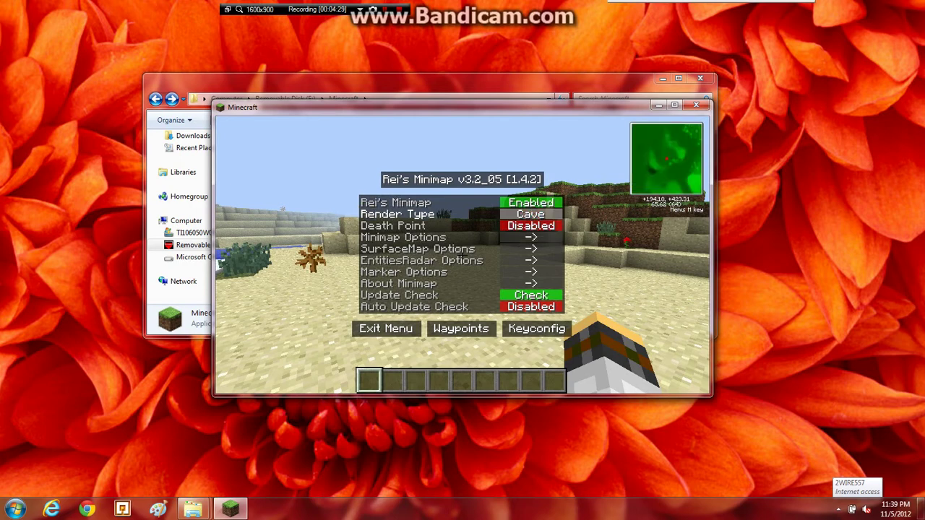
left_click(531, 214)
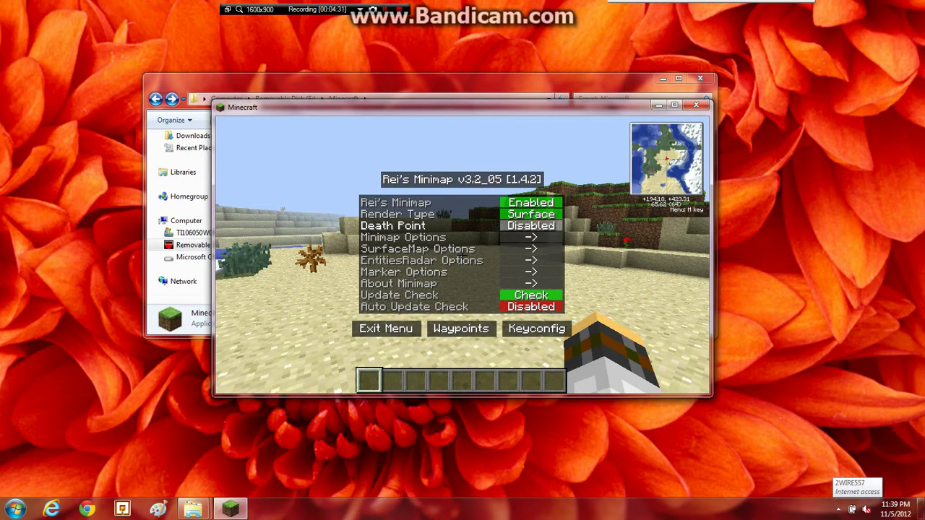
Enable Death Point in the minimap settings and return to the game
left_click(530, 225)
left_click(531, 225)
left_click(530, 226)
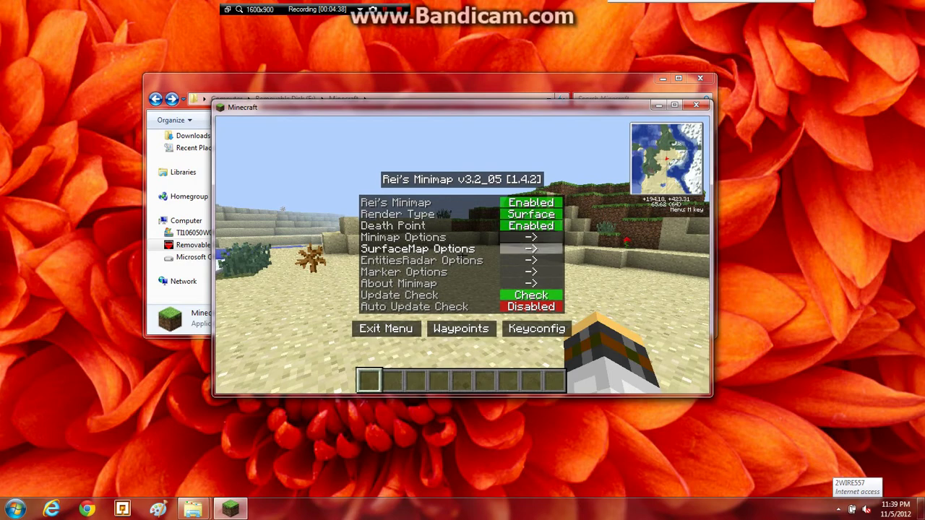
key("Escape")
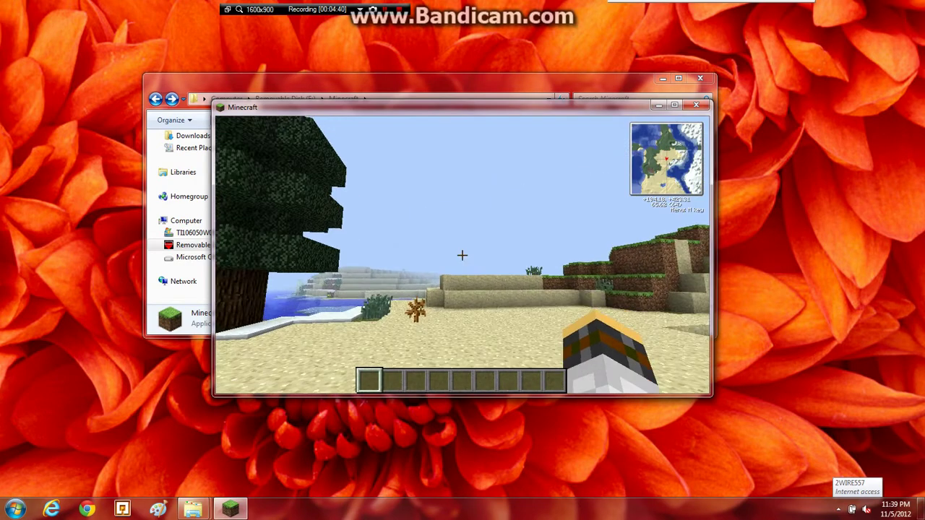
Switch the world to survival mode with the command /gamemode 0
key("slash")
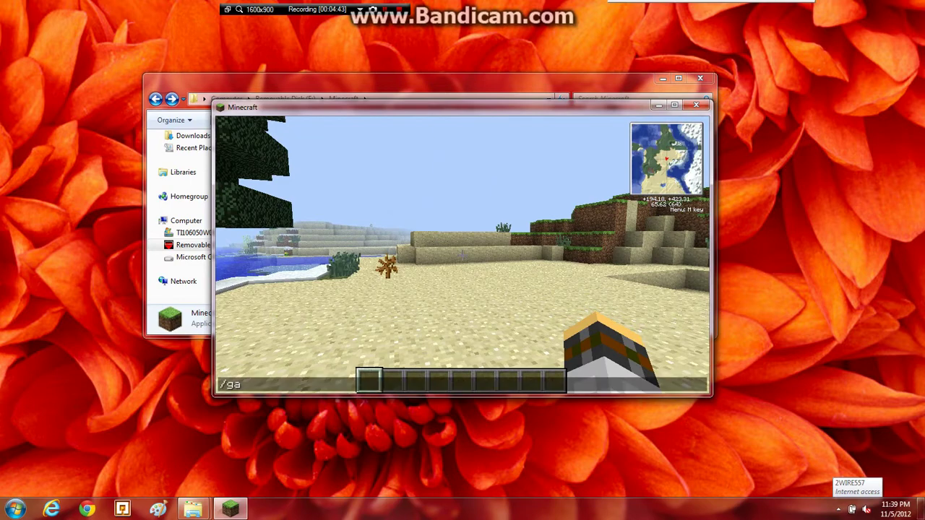
type("gamemode 0")
key("Return")
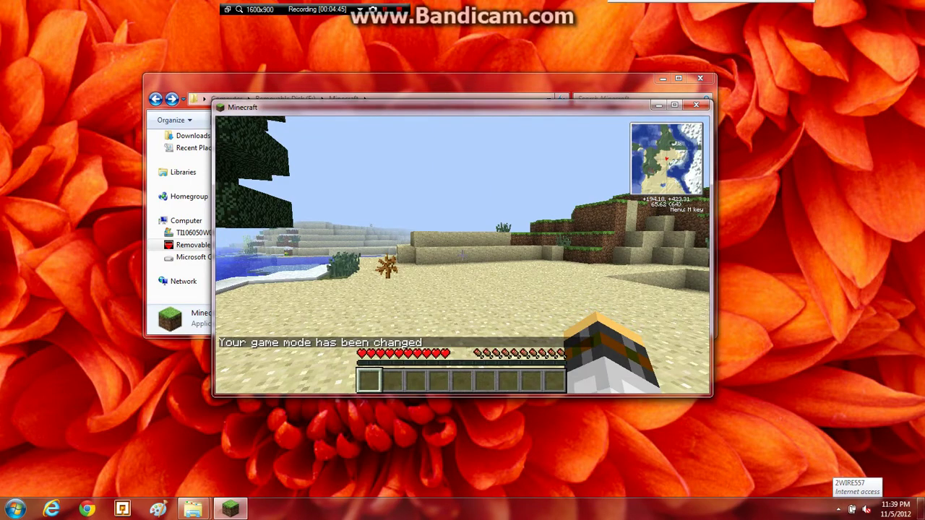
Try to give the player lava with the /give command, using lava as the item name
key("w")
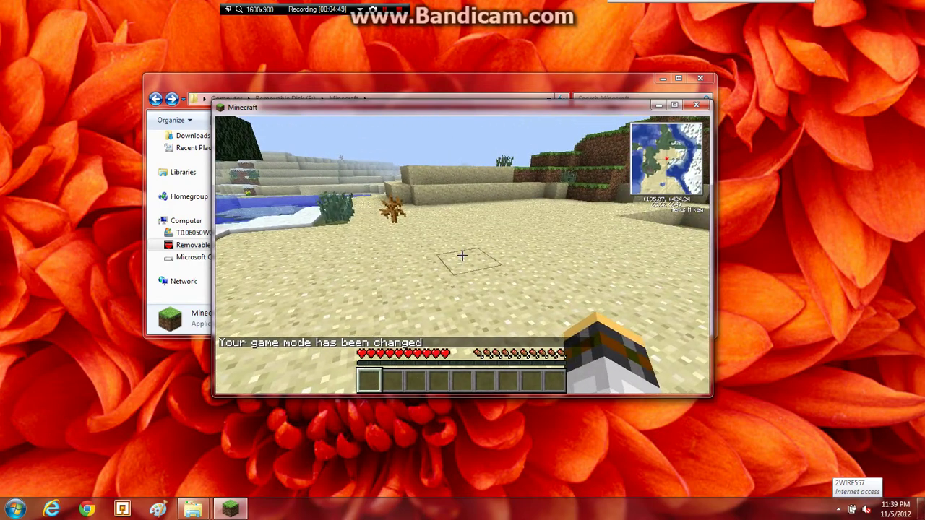
key("slash")
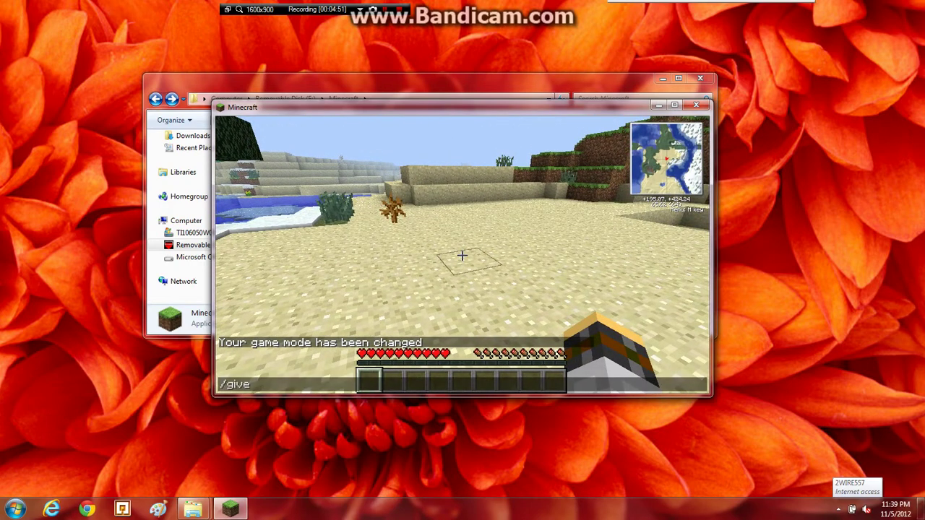
key("Return")
key("t")
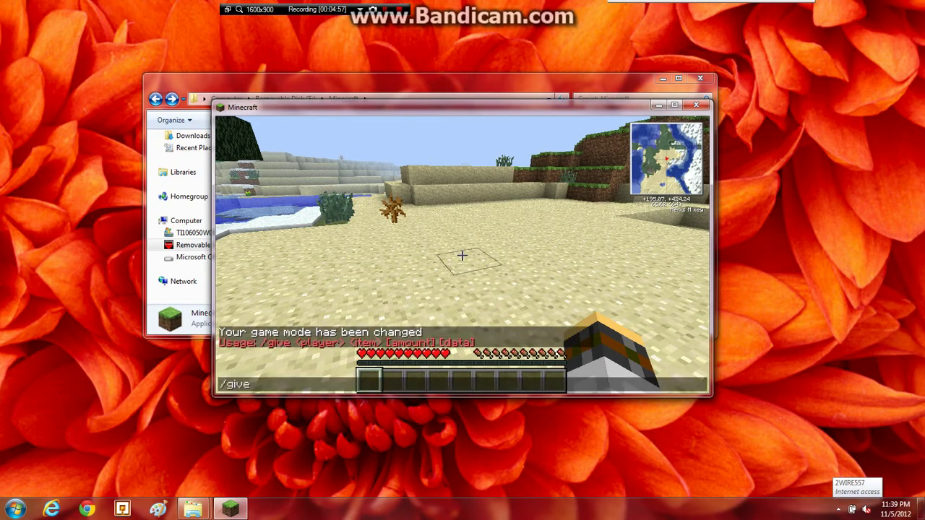
type("/give Gandalf_theGrey lava")
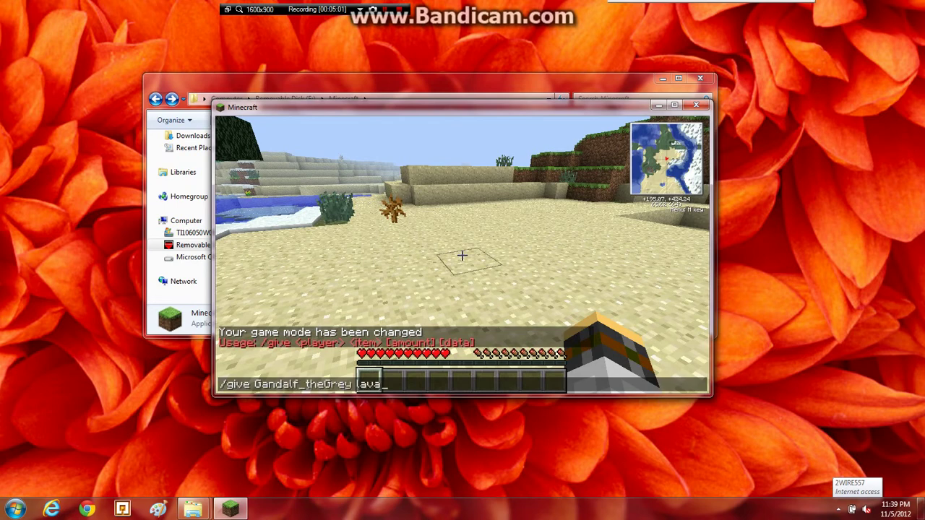
key("Return")
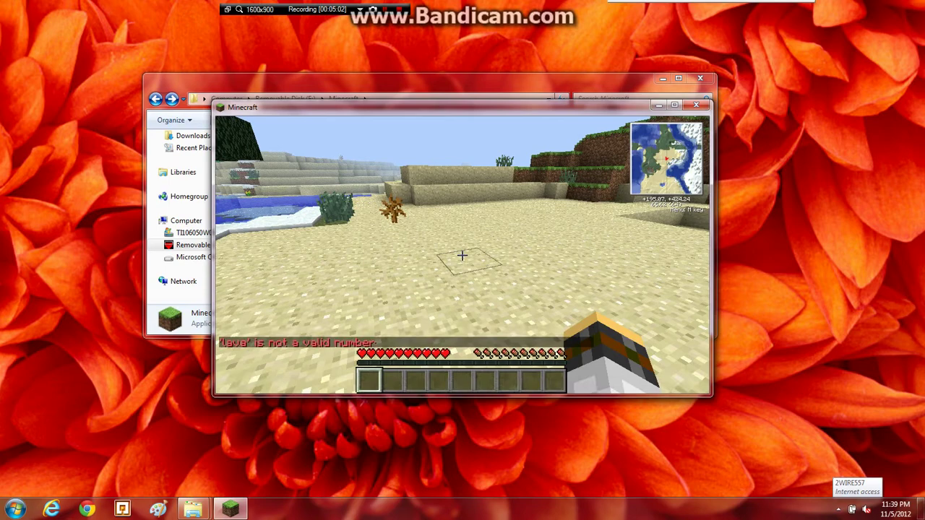
key("t")
key("Up")
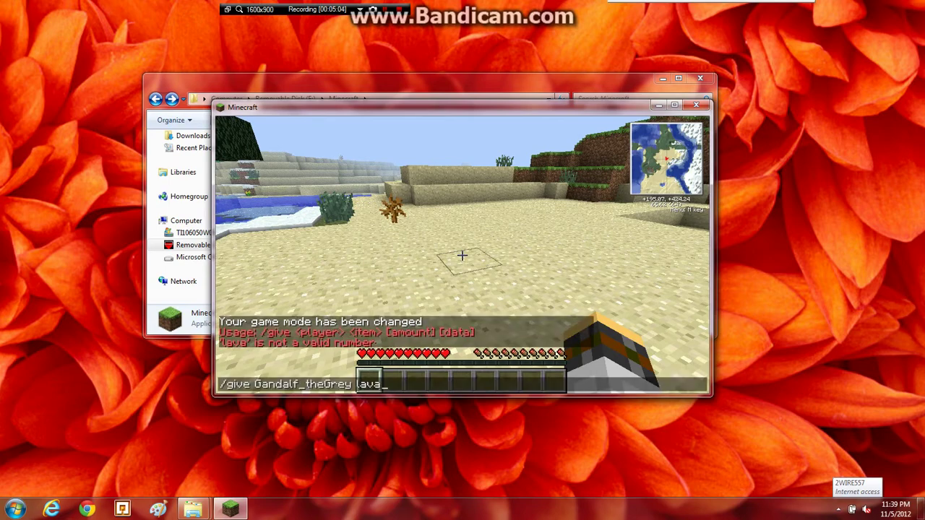
key("Down")
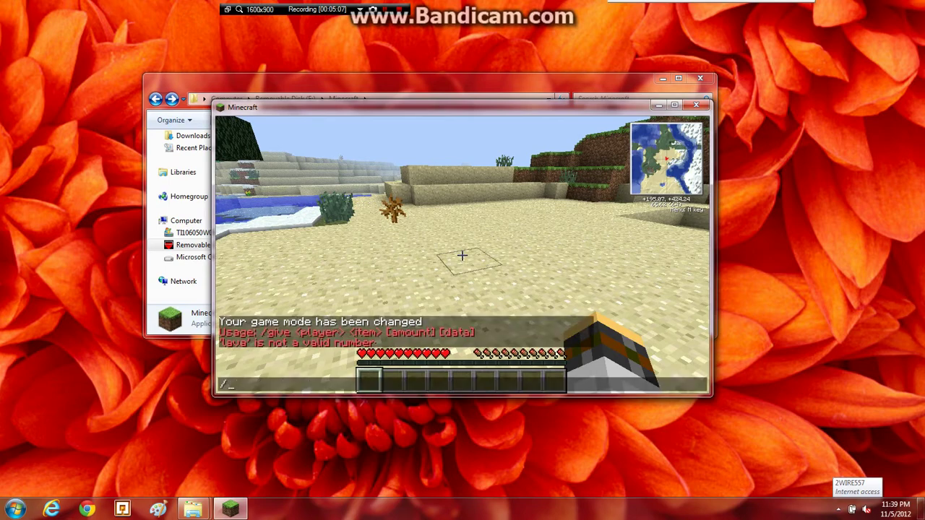
key("Escape")
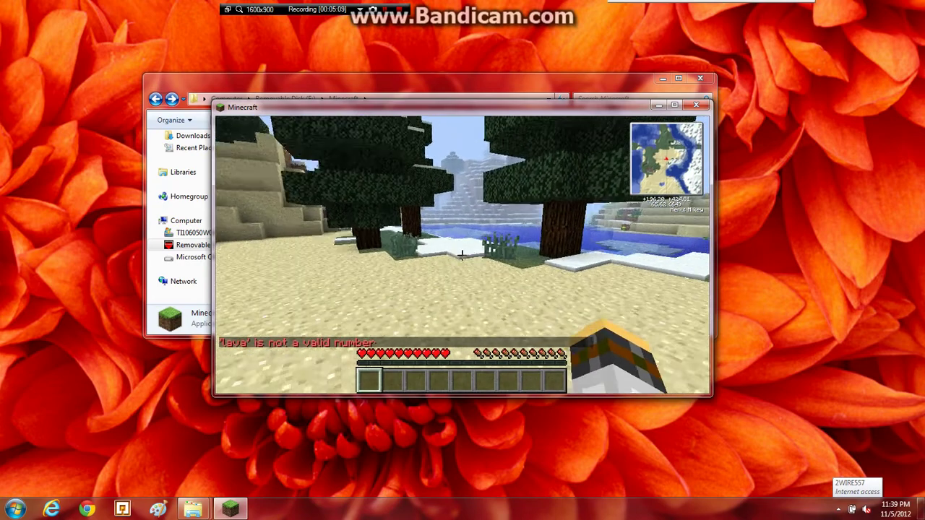
Walk across the snowy shore into the icy water, let the character drown, and respawn
key("w")
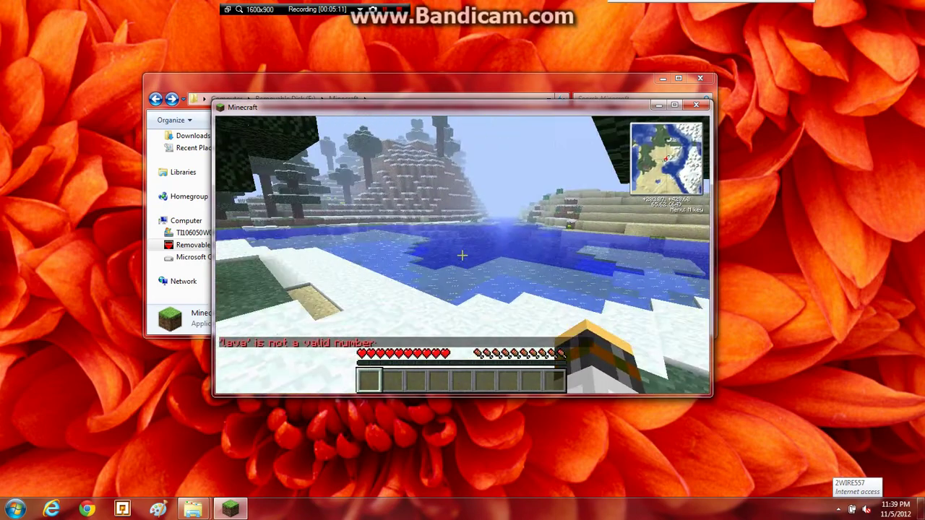
key("w")
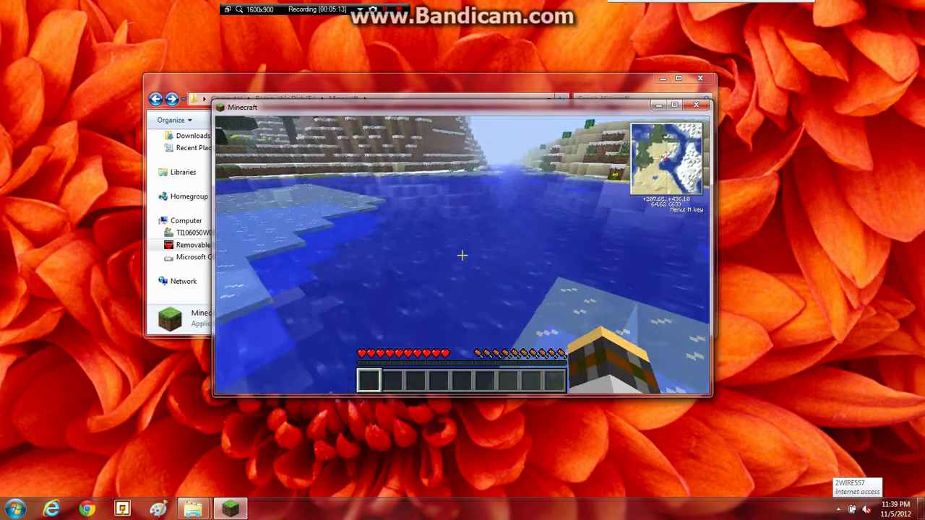
key("w")
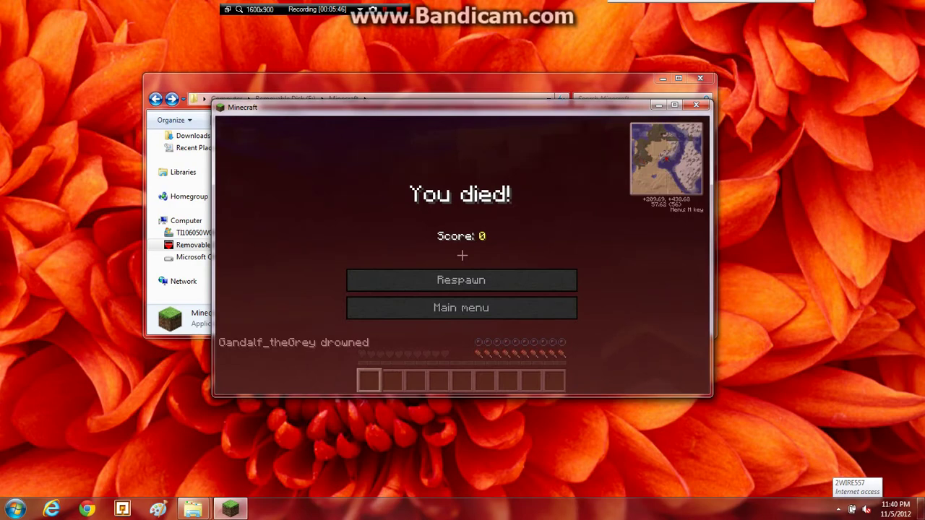
left_click(462, 280)
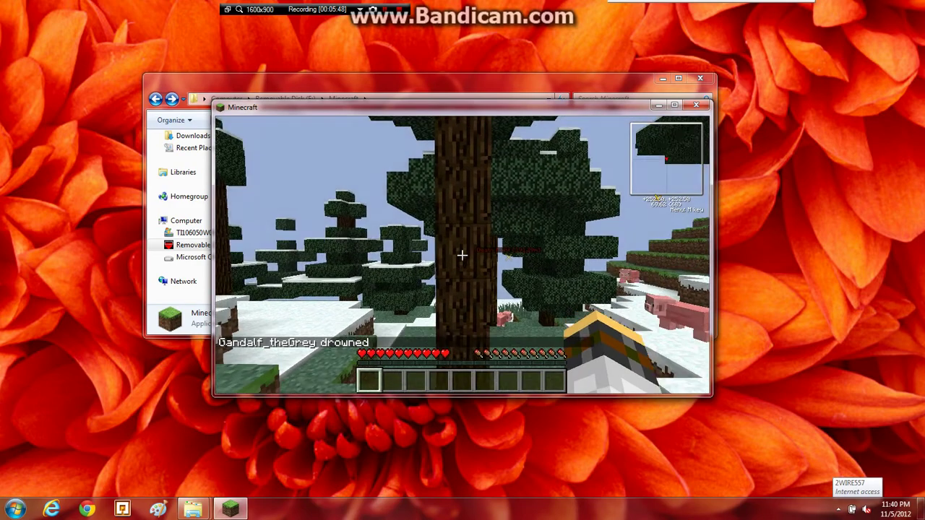
Walk away from the spawn point through the snowy forest and switch the game mode to creative with a chat command
key("w")
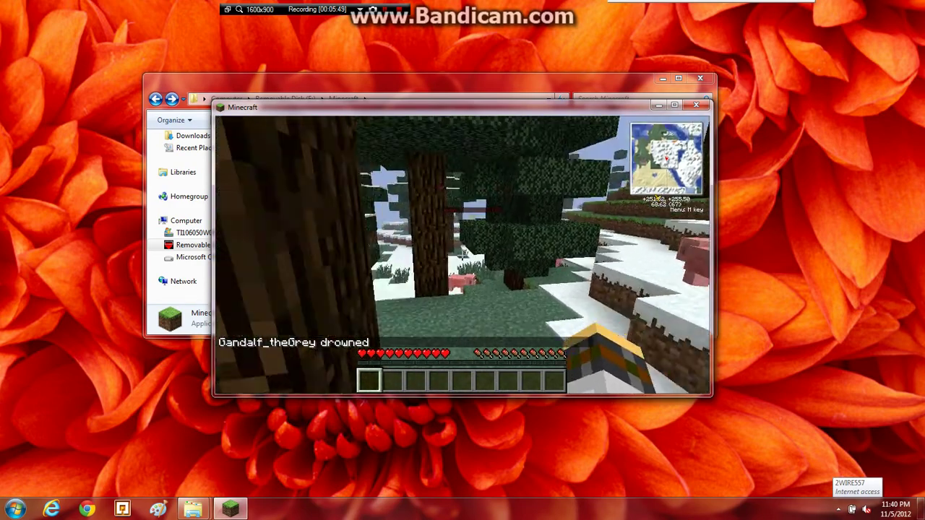
key("w")
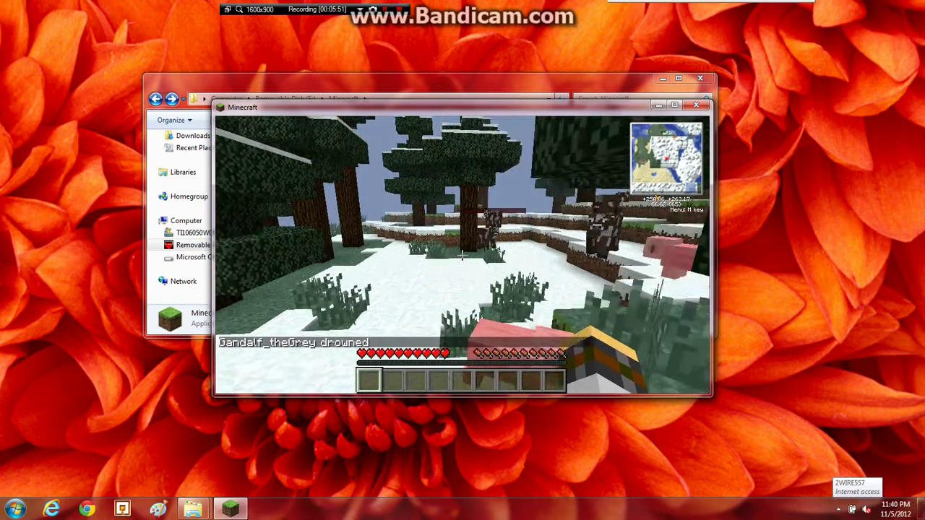
type("w")
type("/g")
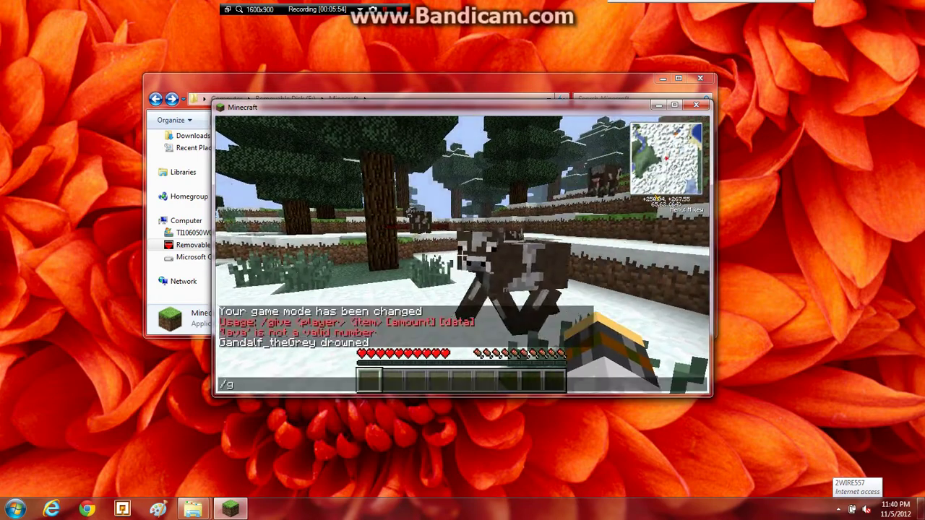
type("am")
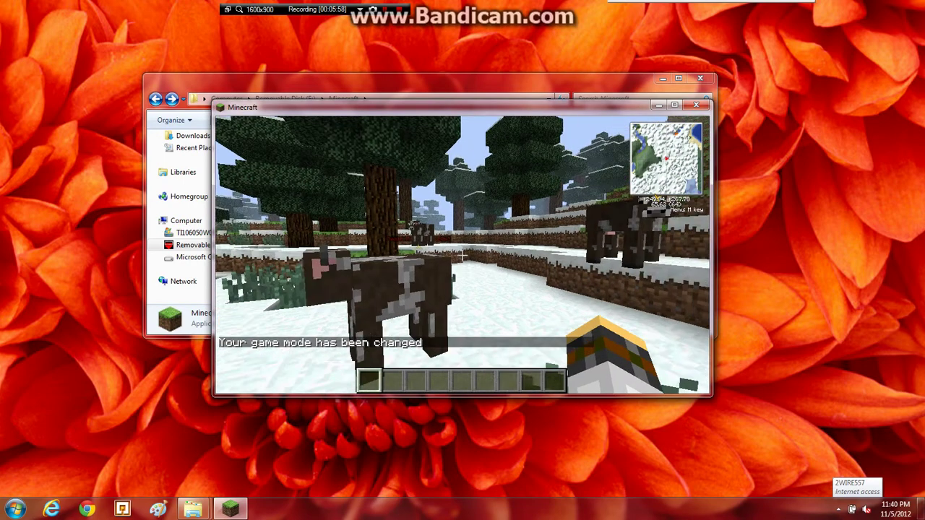
Fly over the snowy forest and water to the Death Point marker at the icy shore where the character drowned
type("w")
key("space")
key("w")
key("space")
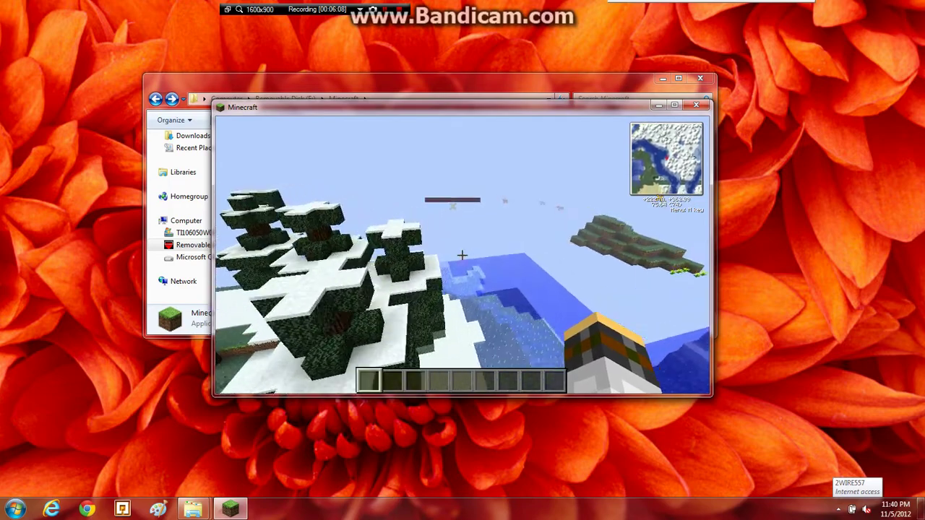
key("w")
key("shift")
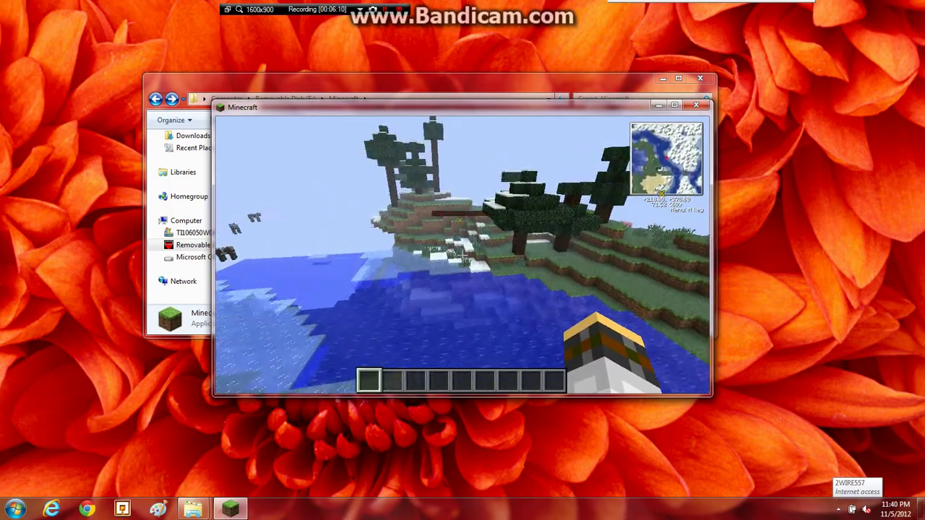
key("w")
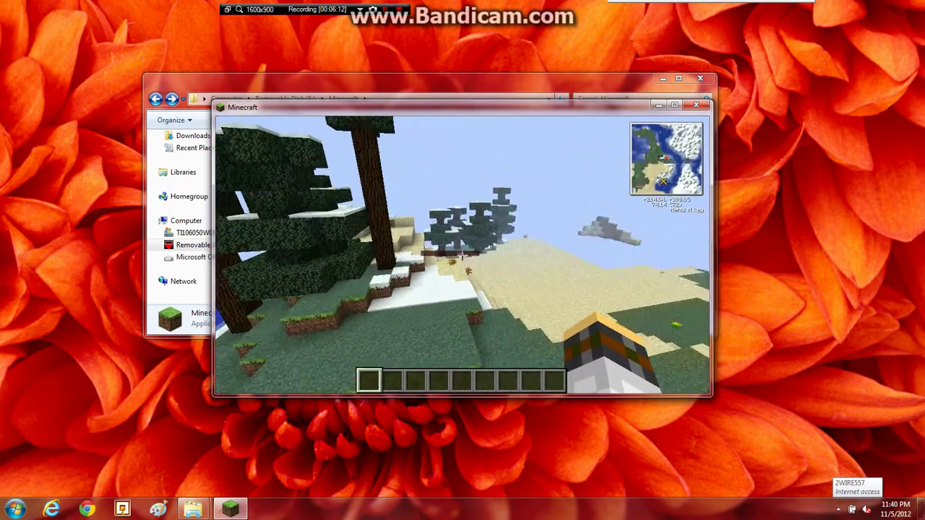
key("w")
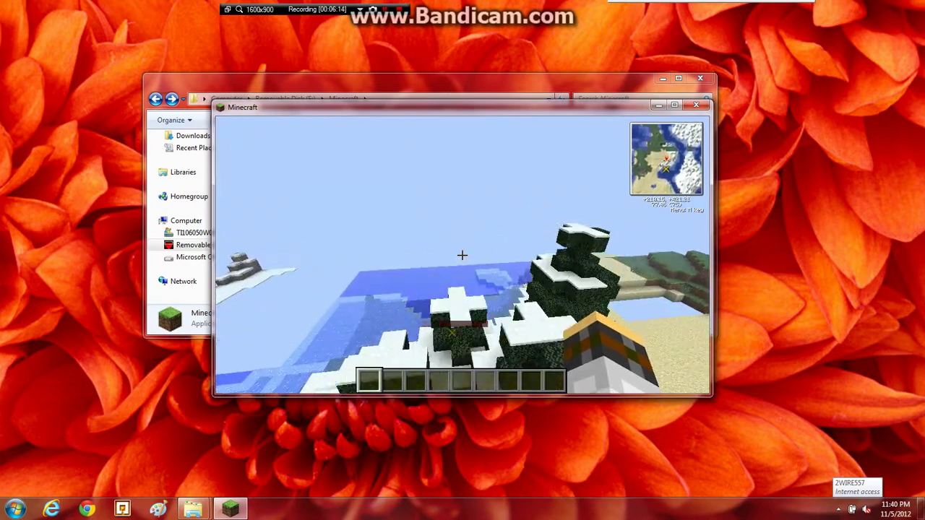
key("w")
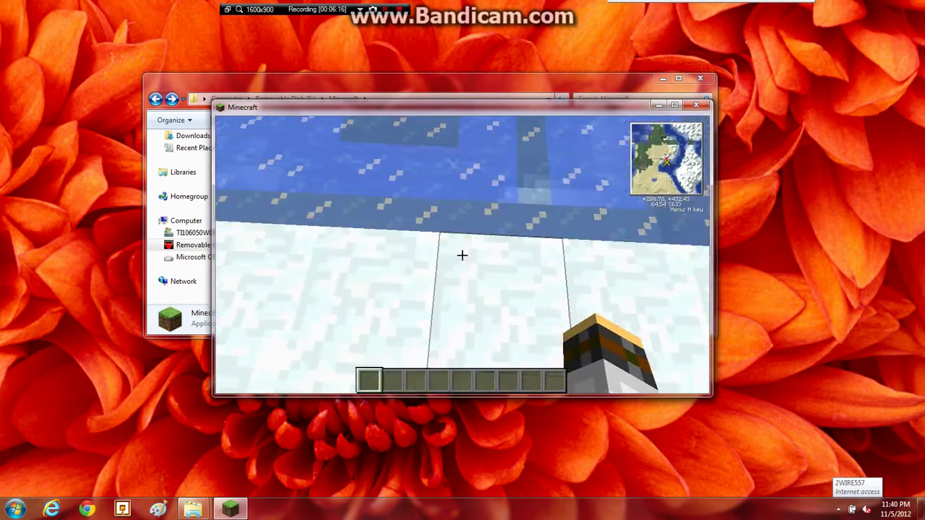
key("w")
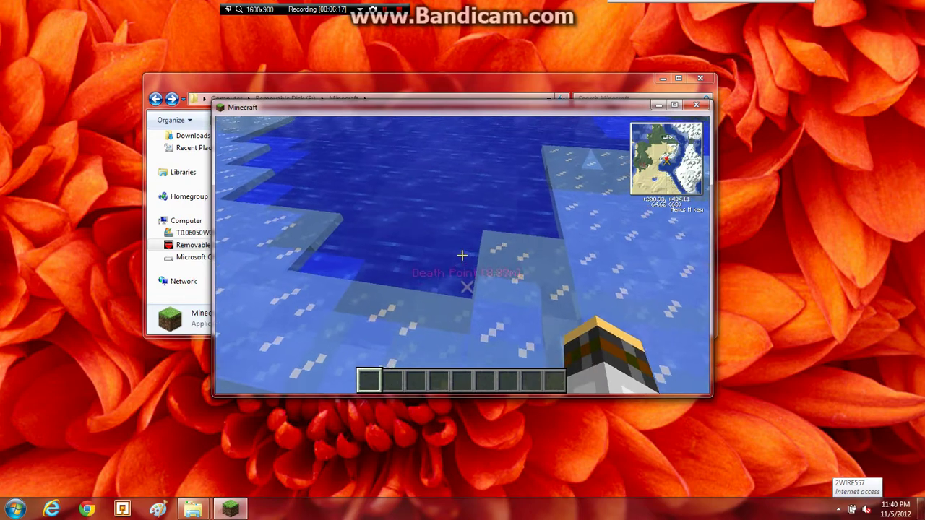
key("s")
Open Minimap Options and preview the Round map shape and Zan Minimap texture, returning them to Square and Rei Minimap
key("m")
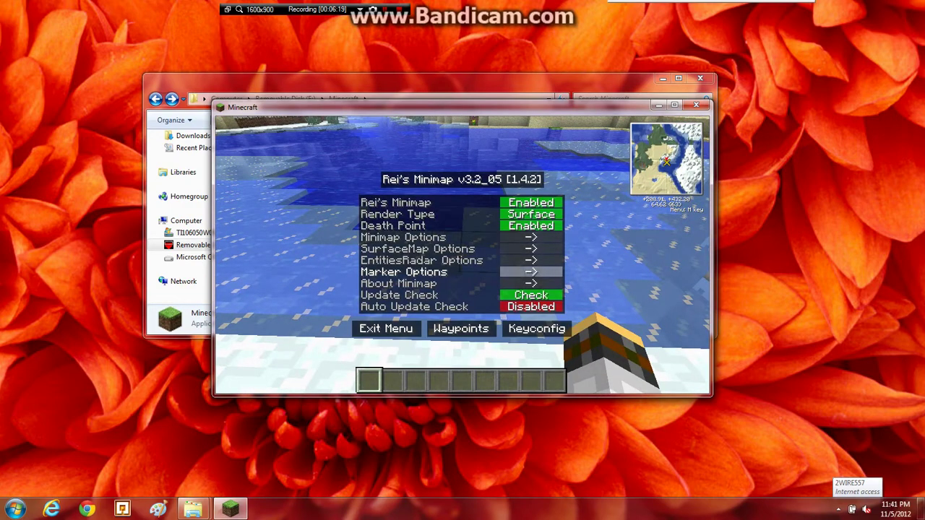
left_click(531, 237)
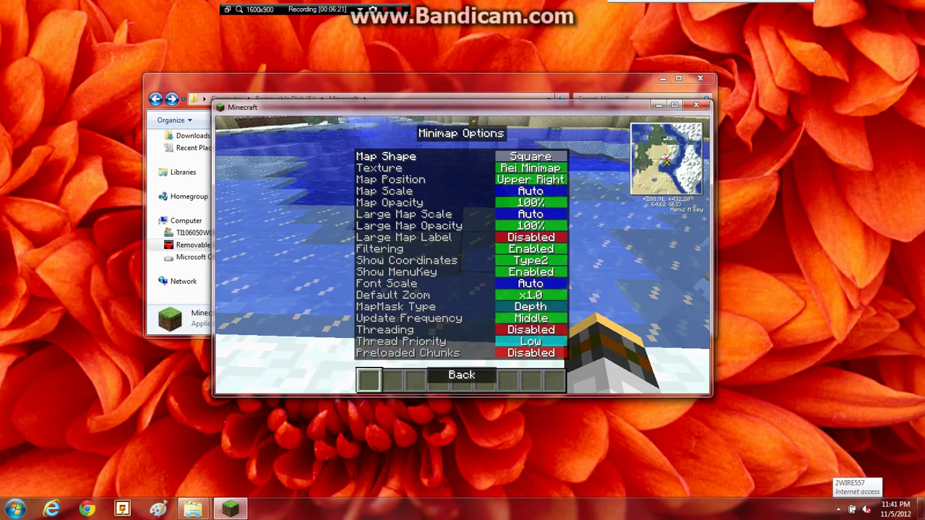
left_click(530, 156)
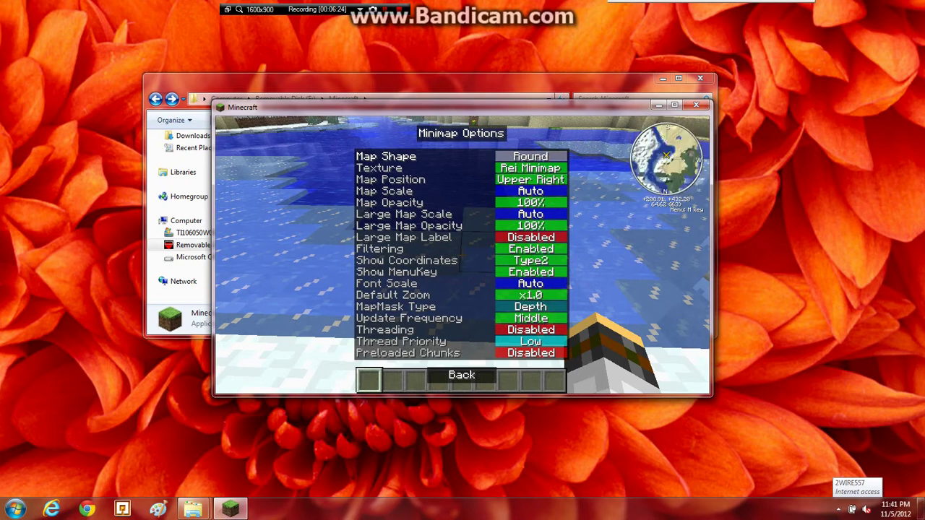
left_click(530, 156)
left_click(531, 168)
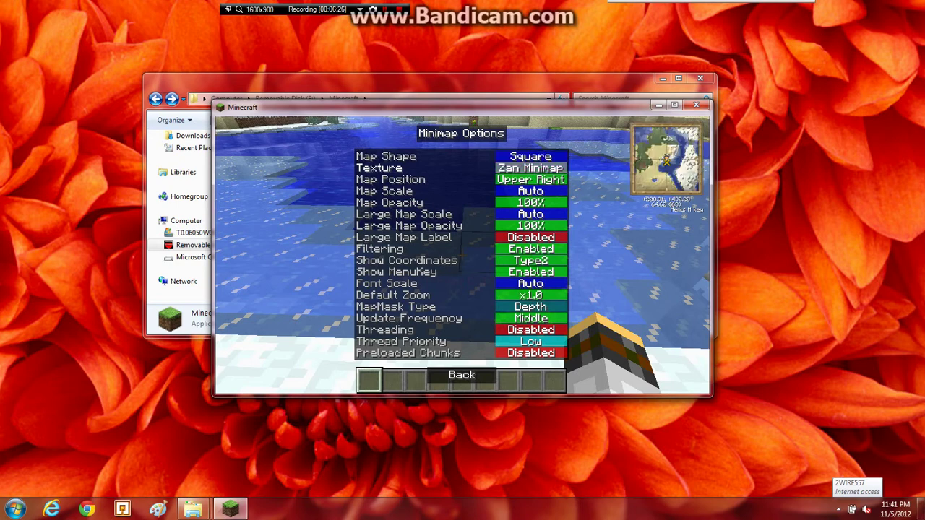
left_click(530, 168)
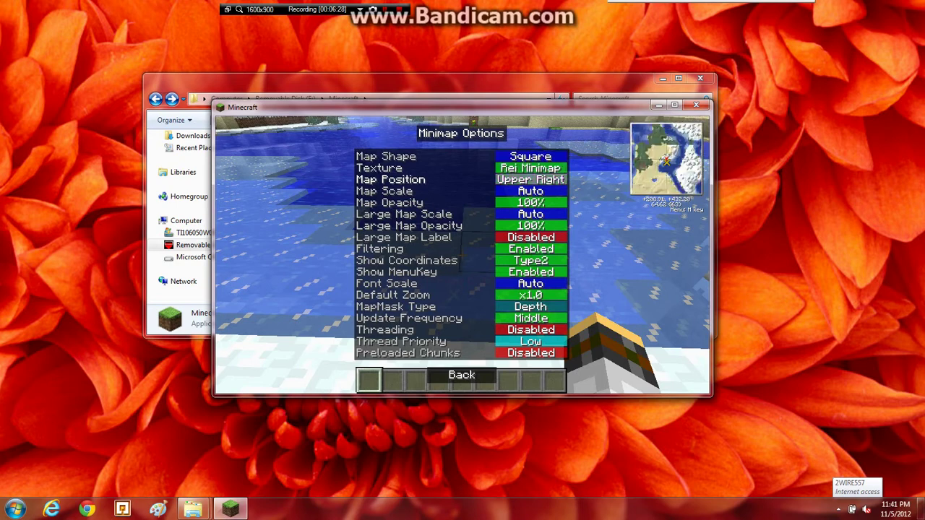
Cycle Map Position from Lower Right through the remaining corners back to Upper Right
left_click(531, 179)
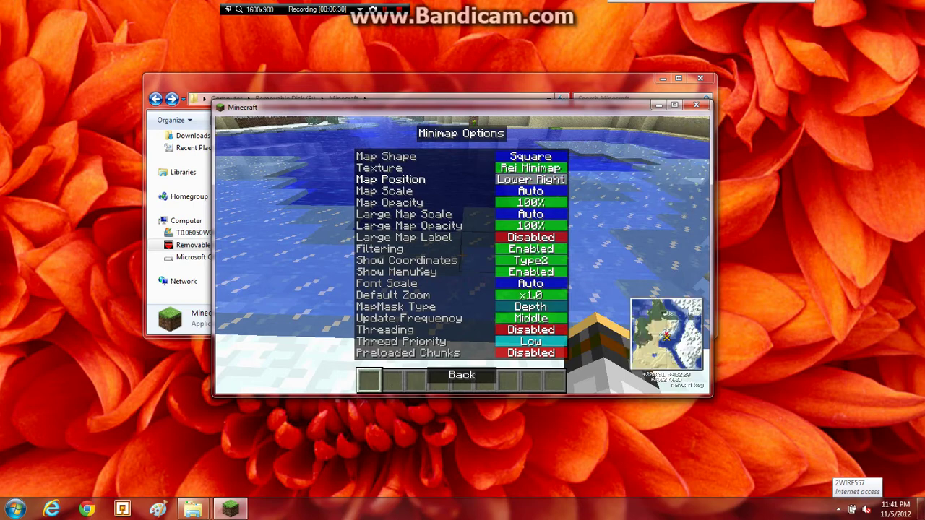
left_click(531, 180)
left_click(530, 179)
left_click(531, 179)
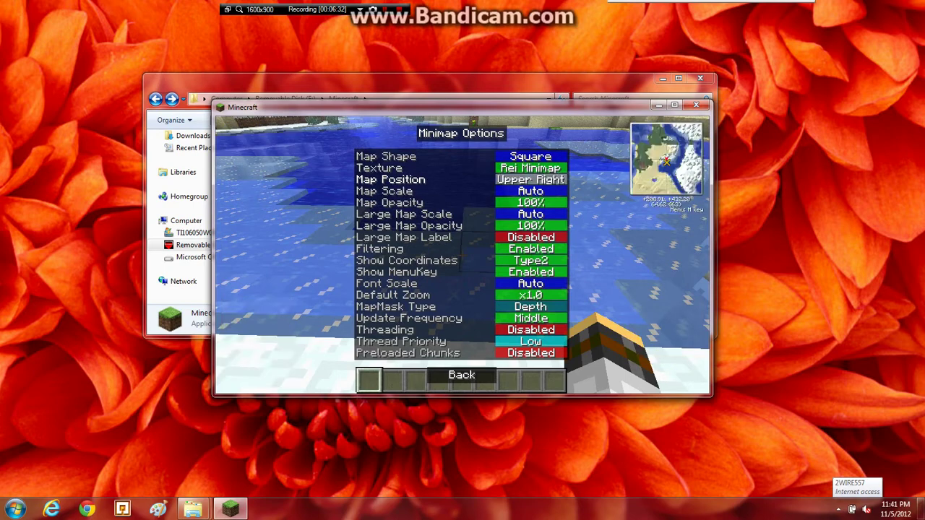
Cycle Map Scale through sizes including Small and Larger, ending back at Auto
left_click(531, 191)
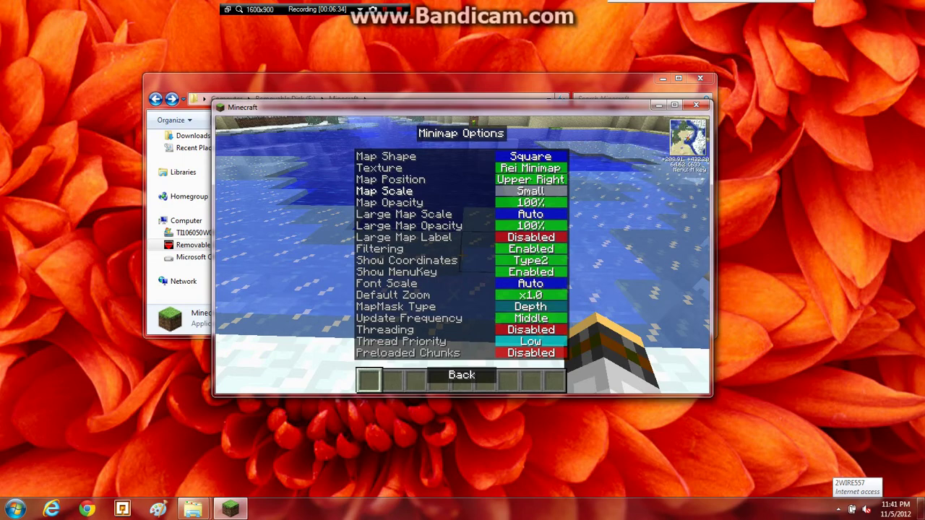
left_click(530, 191)
left_click(530, 191)
left_click(530, 191)
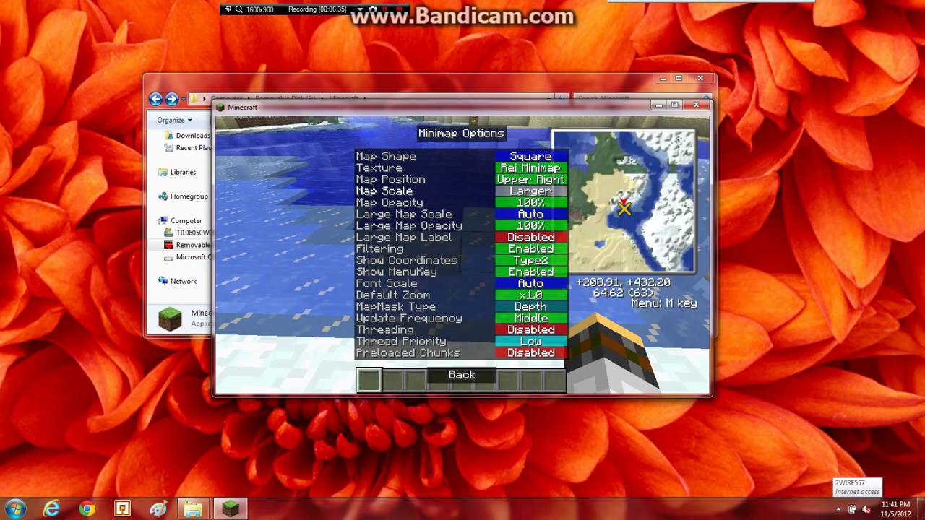
left_click(530, 191)
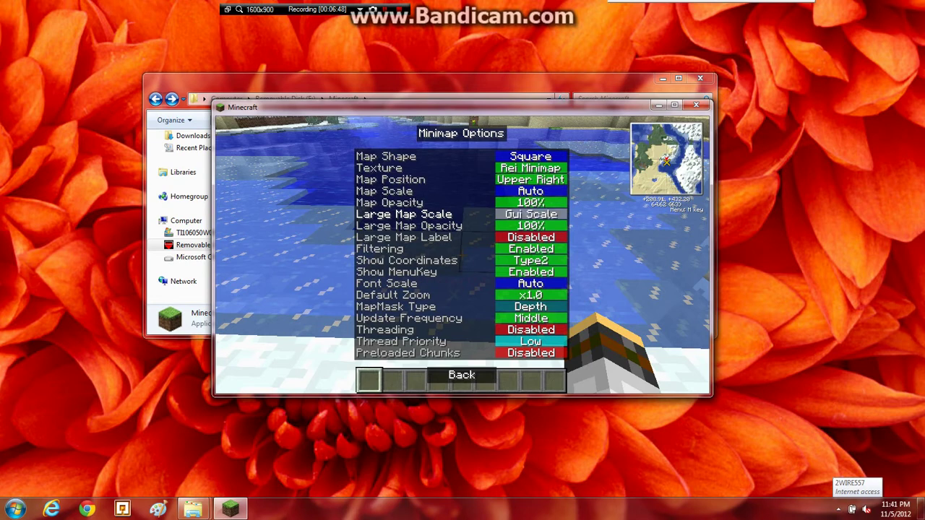
Return Large Map Scale to Auto and set Show Coordinates to Type1
left_click(531, 214)
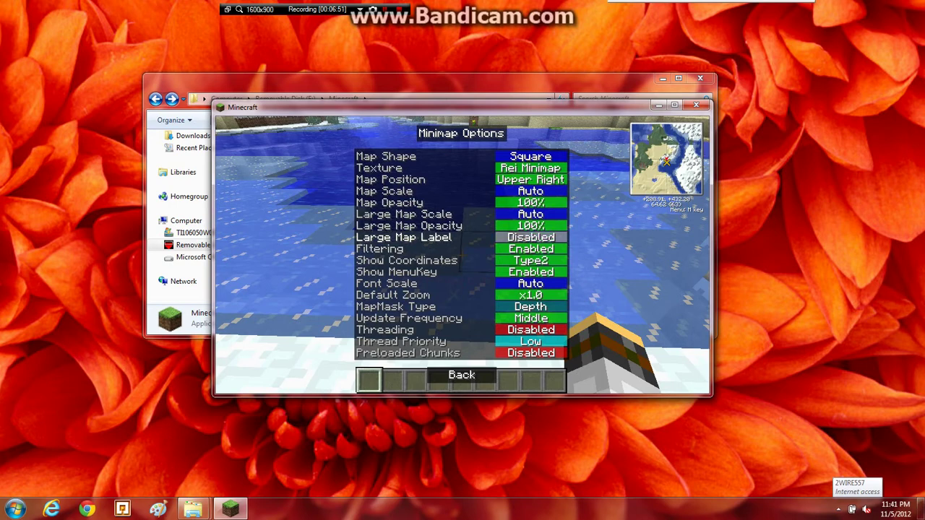
left_click(530, 260)
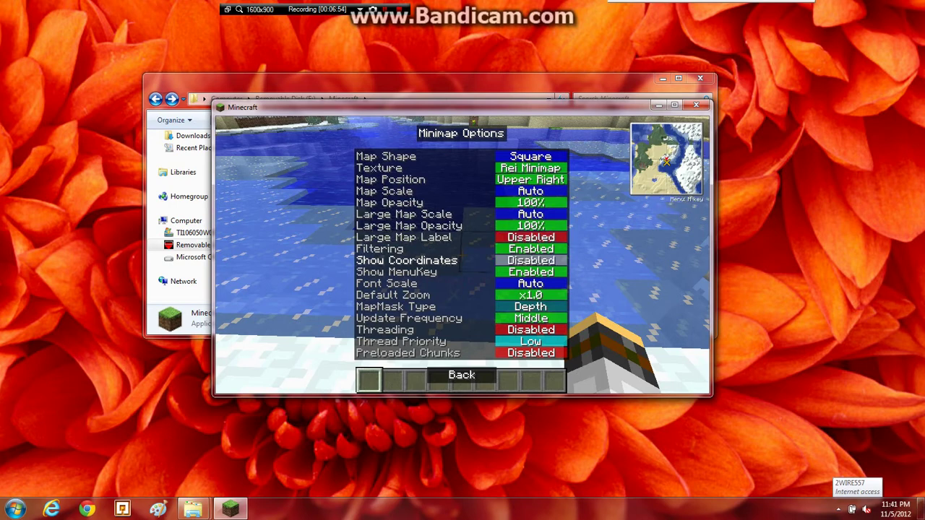
left_click(530, 260)
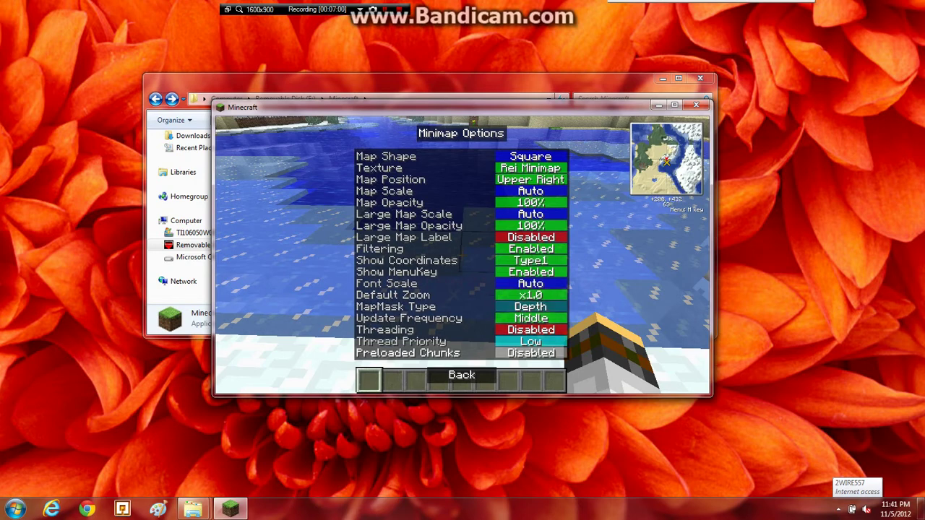
Look through the SurfaceMap Options and EntitiesRadar Options pages, leaving Entities Radar disabled, and return to the main minimap menu
left_click(461, 374)
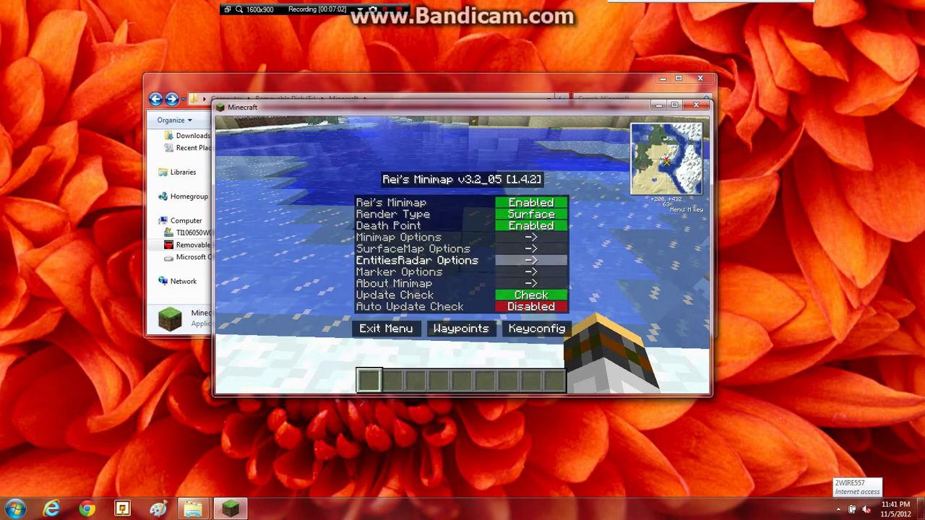
left_click(532, 249)
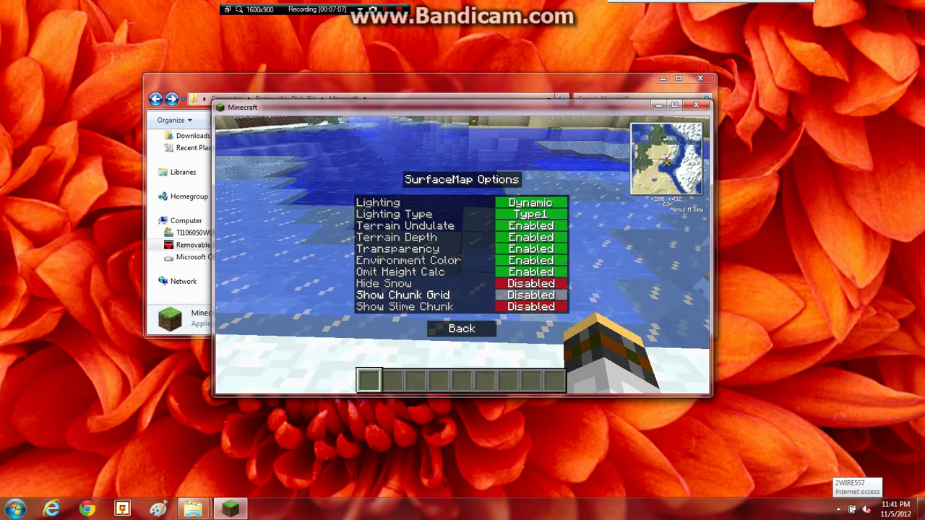
left_click(462, 329)
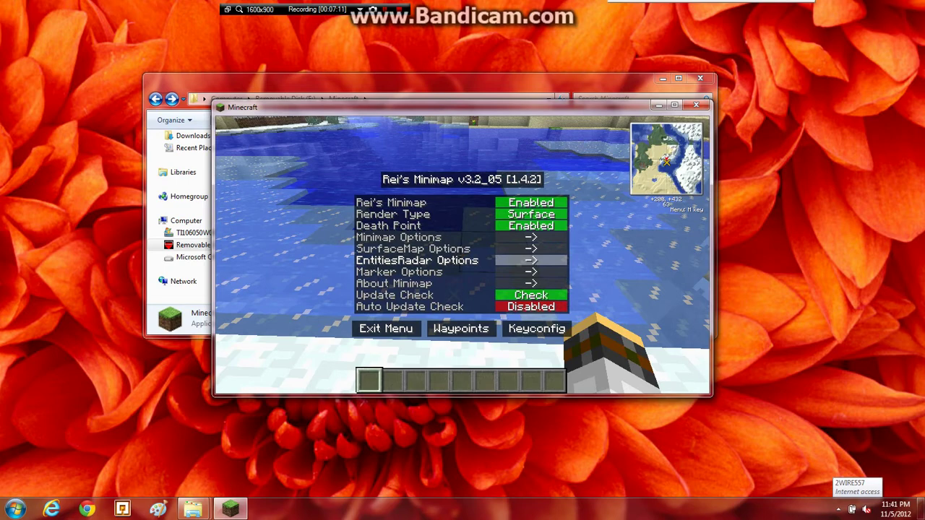
left_click(531, 260)
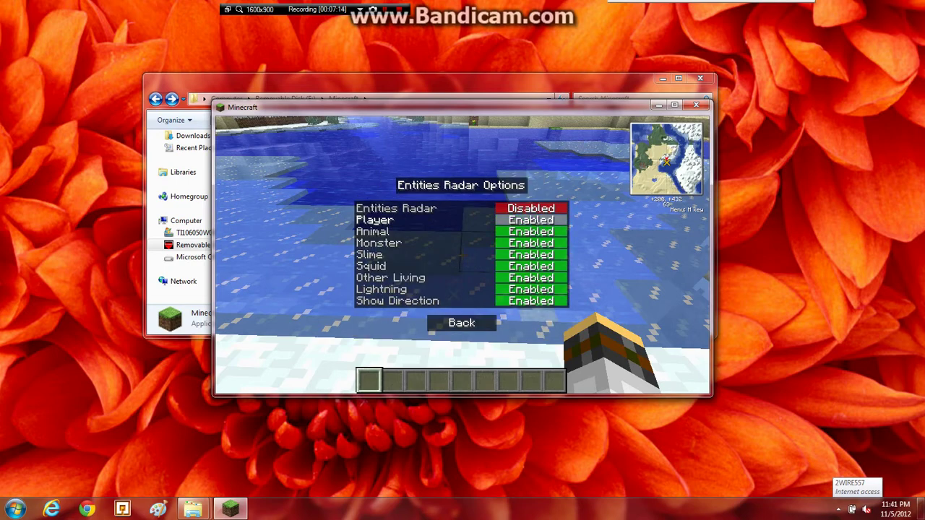
left_click(531, 208)
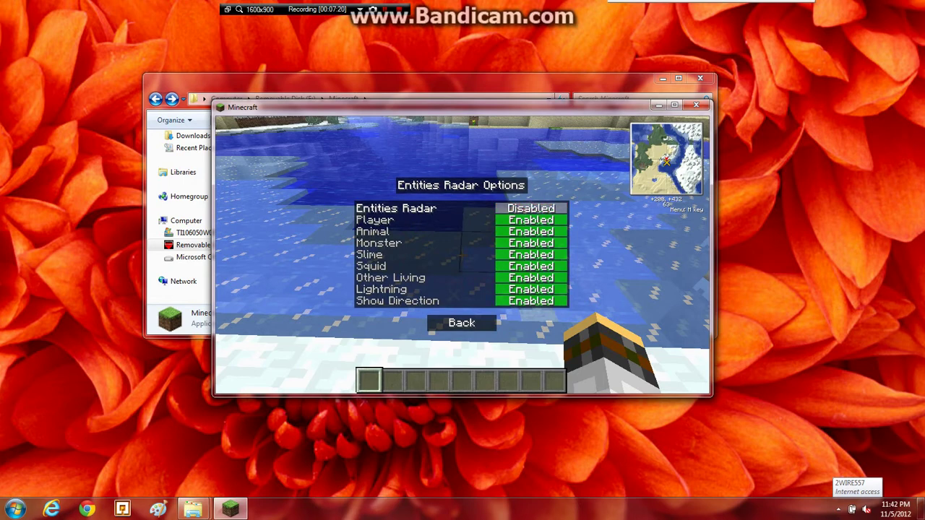
left_click(461, 323)
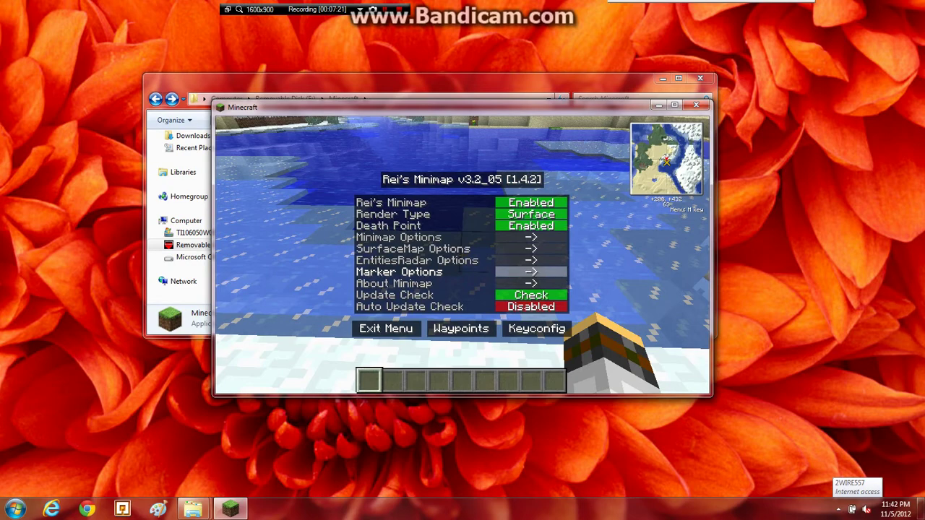
Look through the About Minimap, Marker Options and Waypoints pages and return to the game
left_click(462, 283)
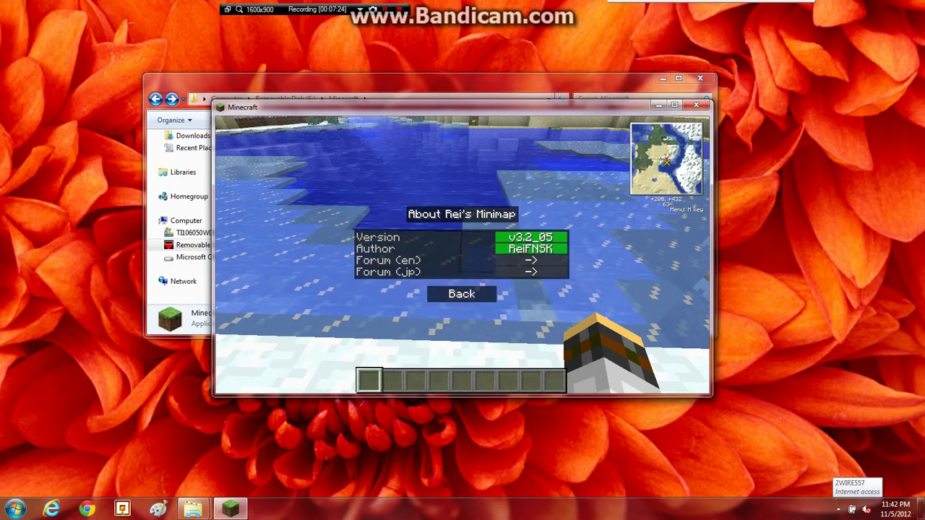
left_click(461, 294)
left_click(462, 295)
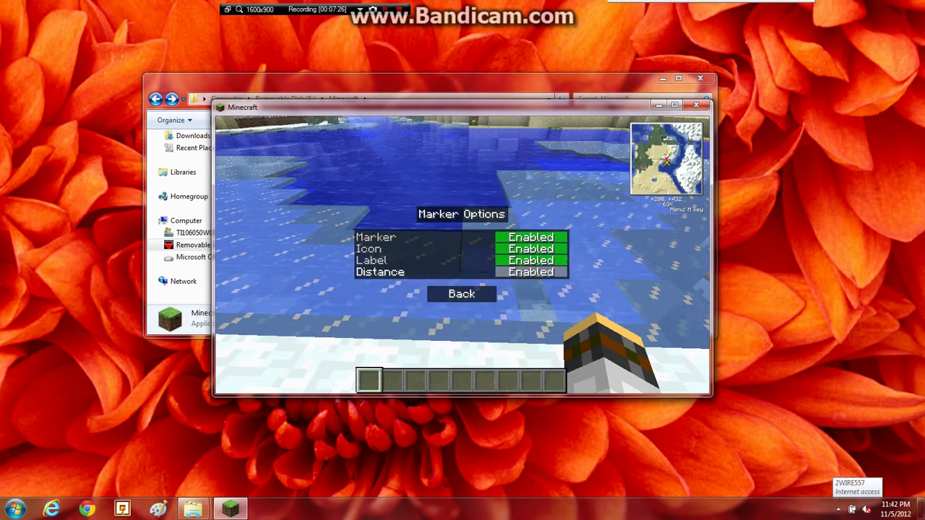
left_click(461, 294)
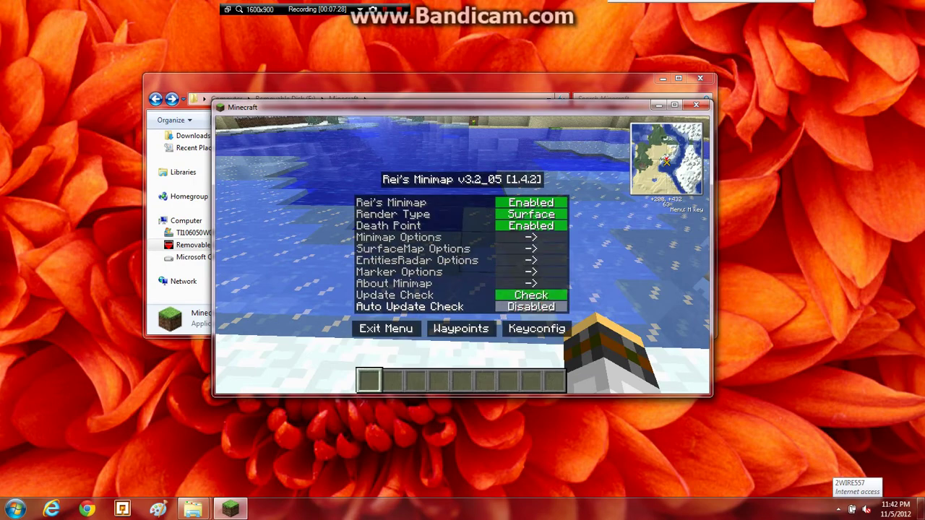
left_click(462, 328)
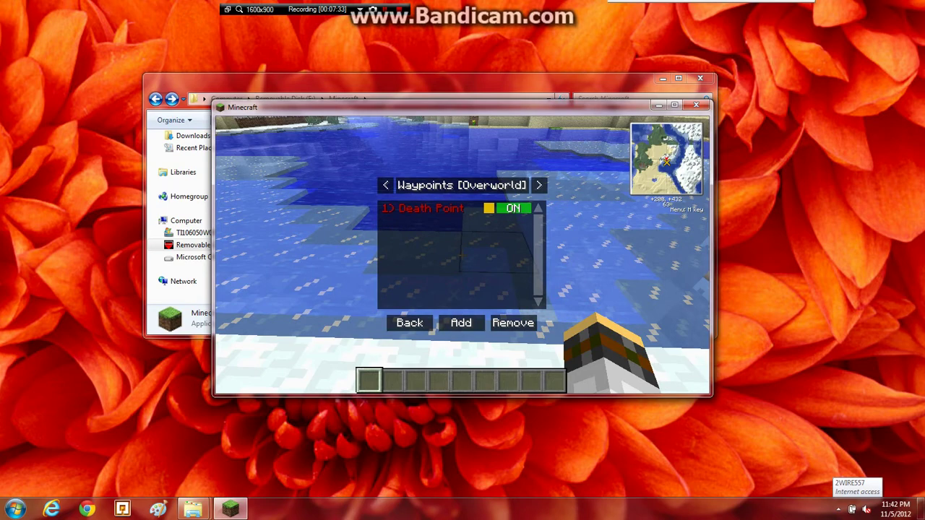
key("Escape")
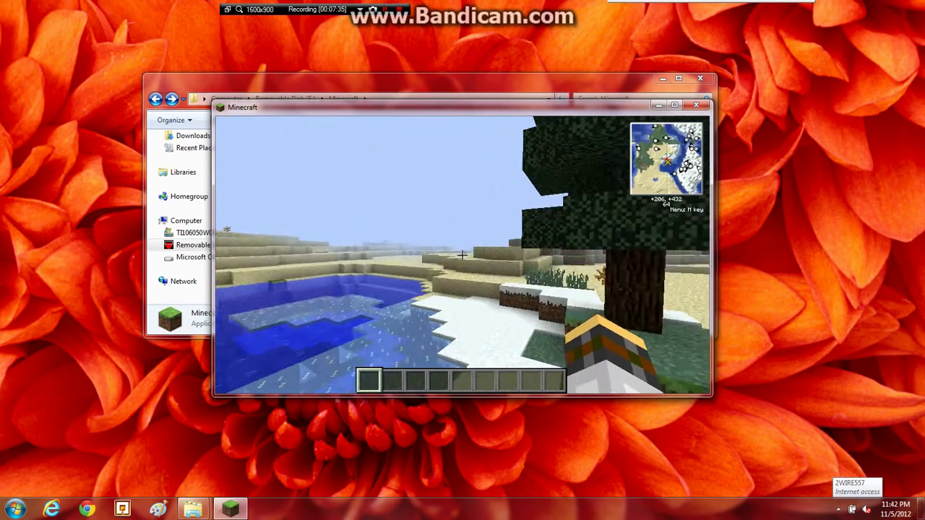
Go up onto the snowy treetop and add a waypoint named "Happy Tree of Happiness" there, with the color's red value at 45
key("space")
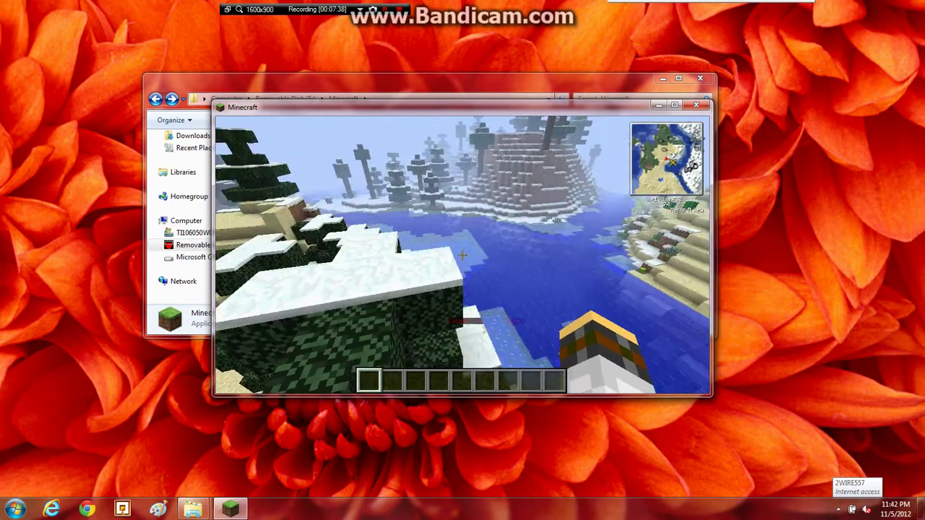
key("w")
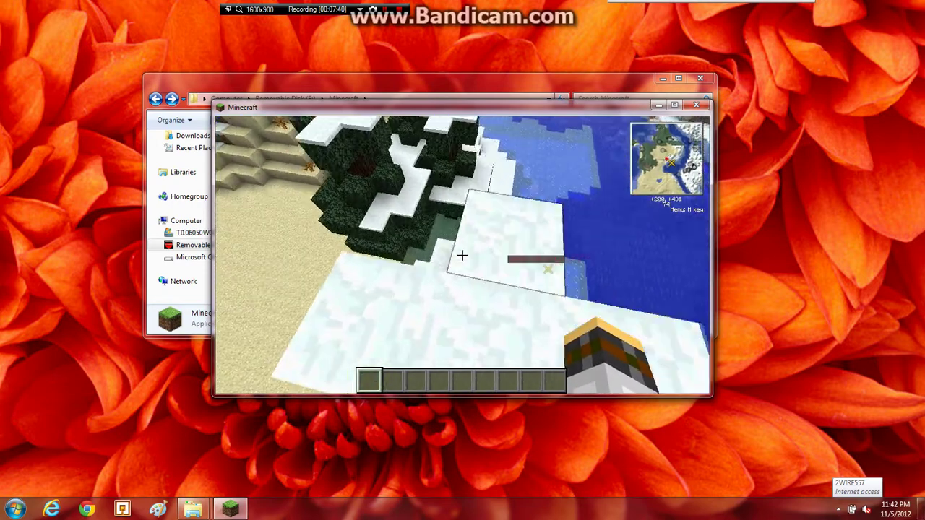
key("m")
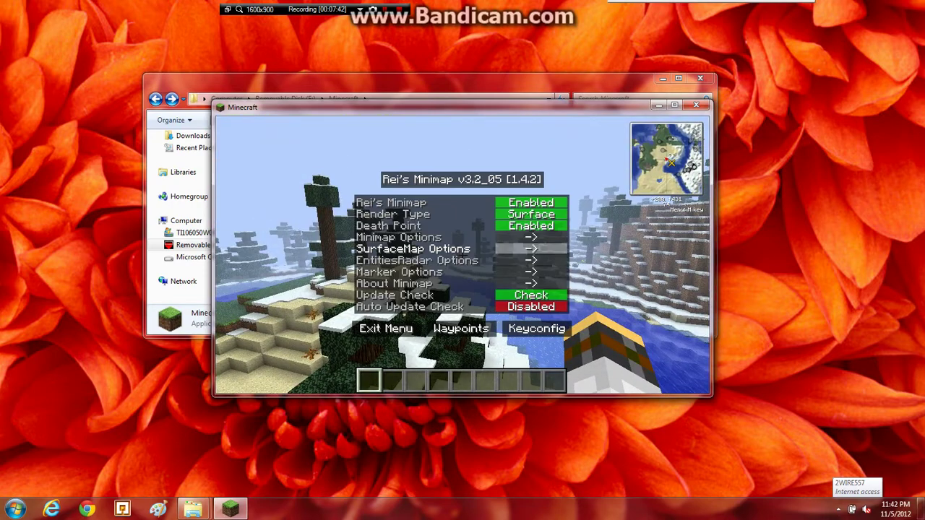
left_click(462, 329)
left_click(460, 323)
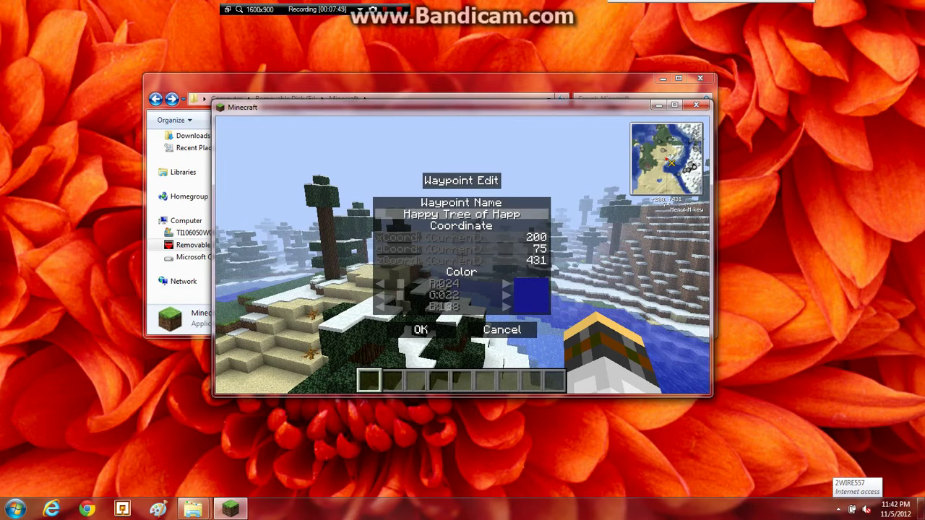
type("Happy Tree of Happiness")
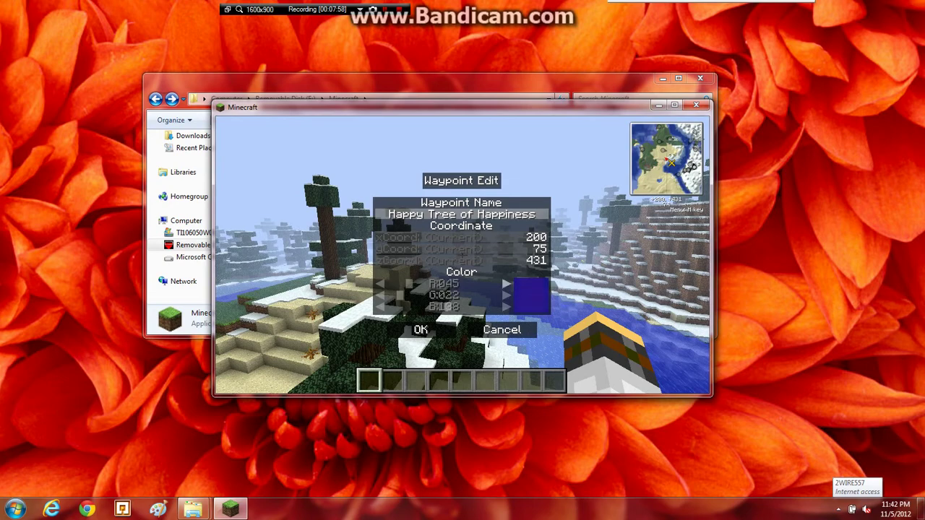
left_click(421, 329)
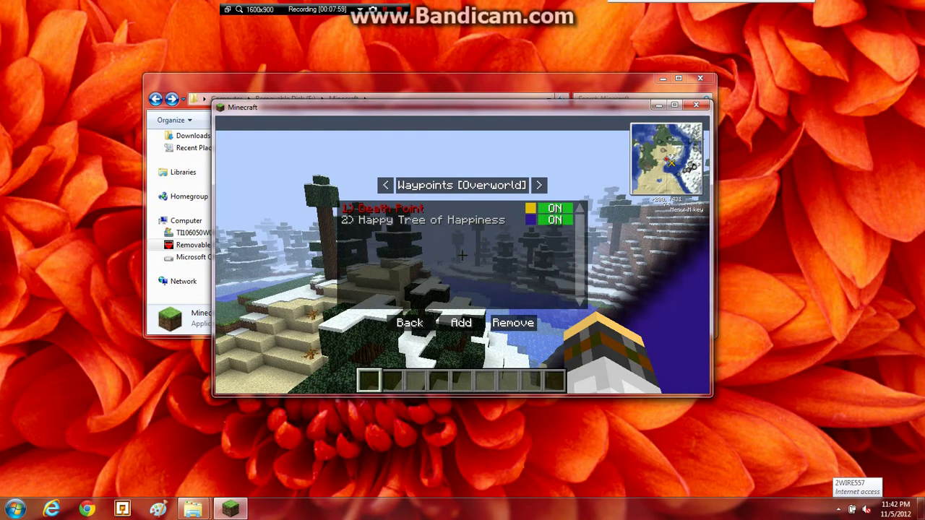
key("Escape")
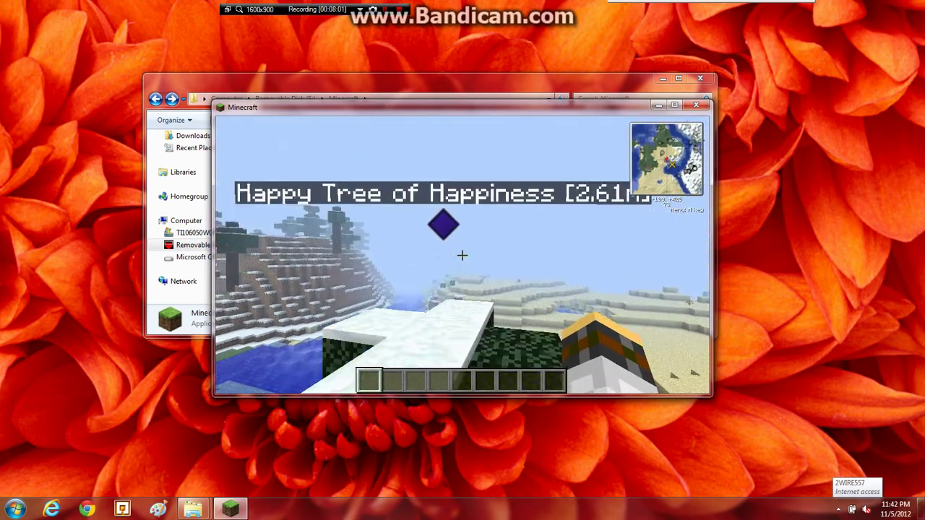
Move around the treetop to view the new waypoint's marker and the death point's marker
key("w")
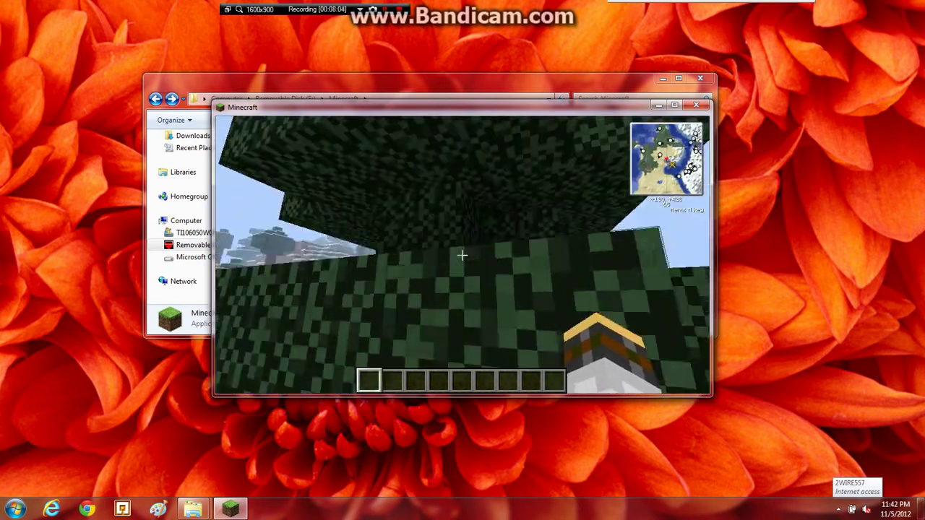
key("space")
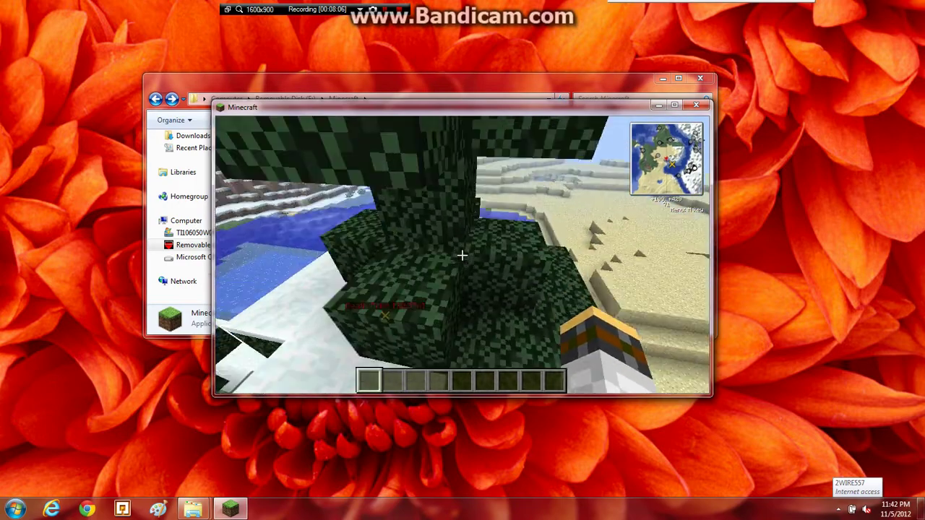
key("w")
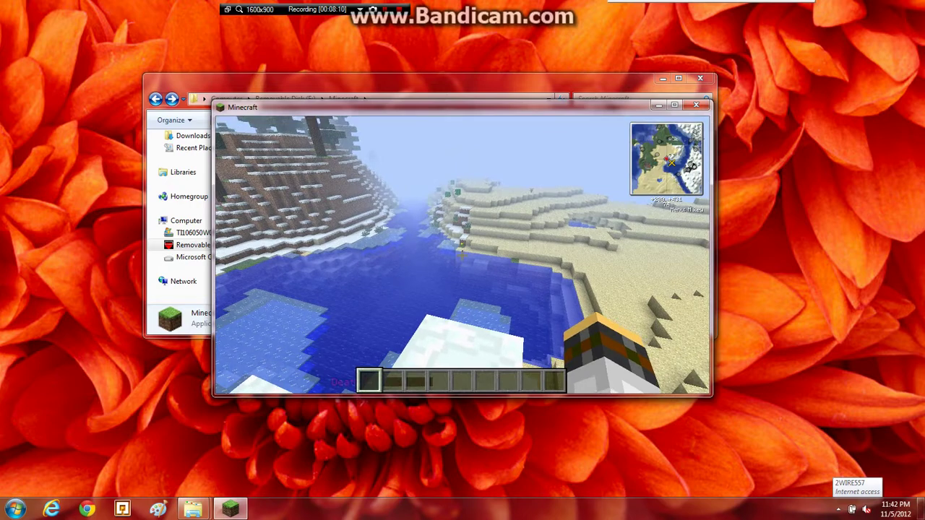
Remove the Death Point from the Overworld waypoints, keeping Happy Tree of Happiness, and return to the game
key("m")
left_click(462, 328)
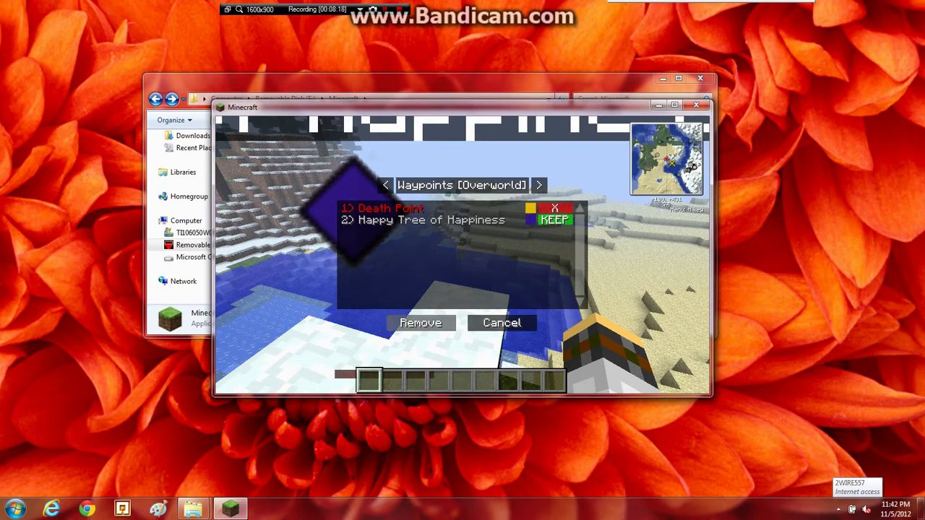
left_click(421, 323)
key("Escape")
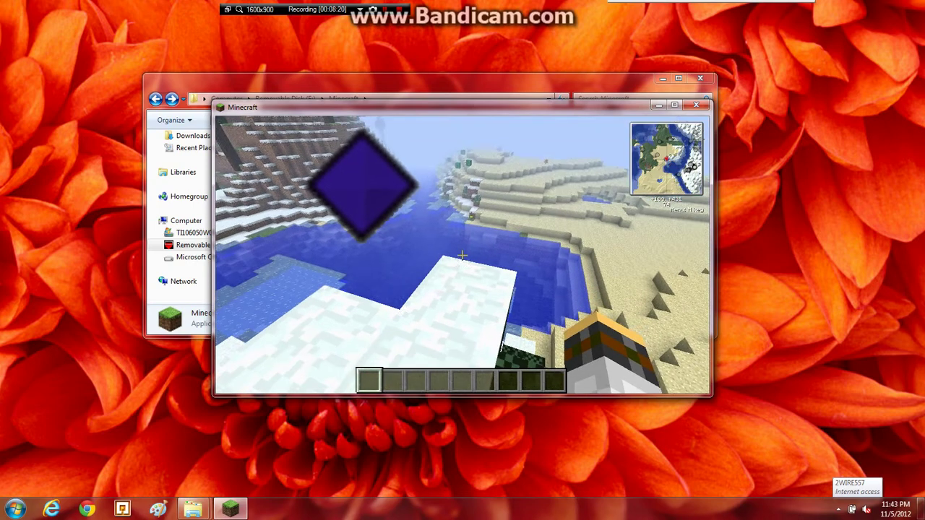
Review the minimap's Key Config, save it and return to the game
key("m")
left_click(536, 328)
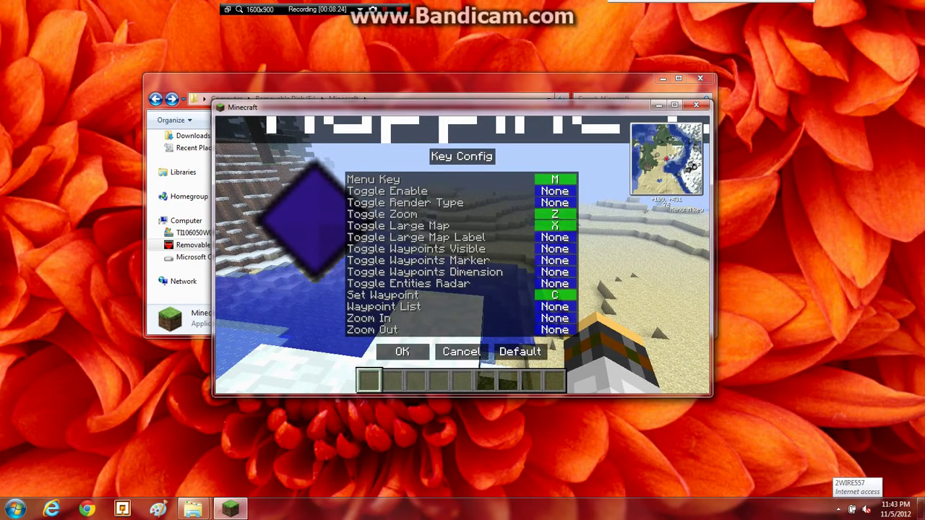
left_click(402, 351)
key("Escape")
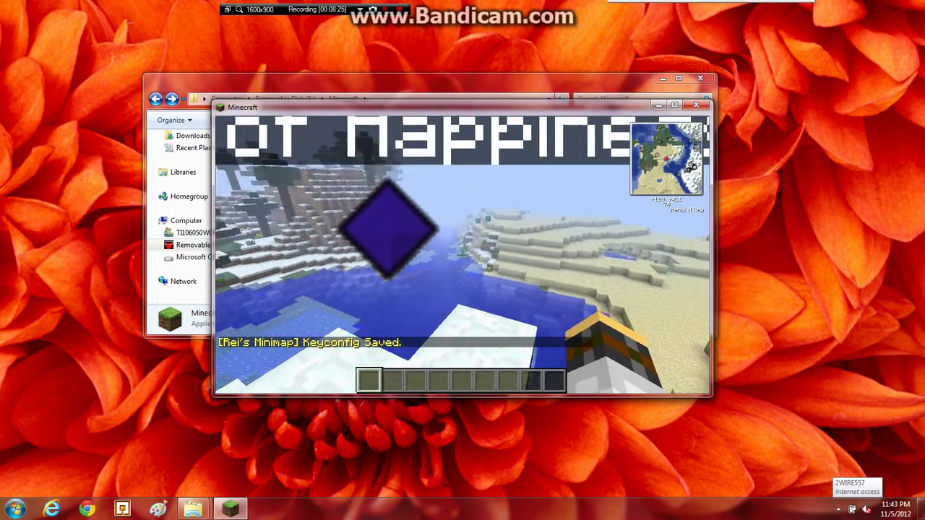
Leave the treetop and cross the river to a cow on the snowy bank
key("a")
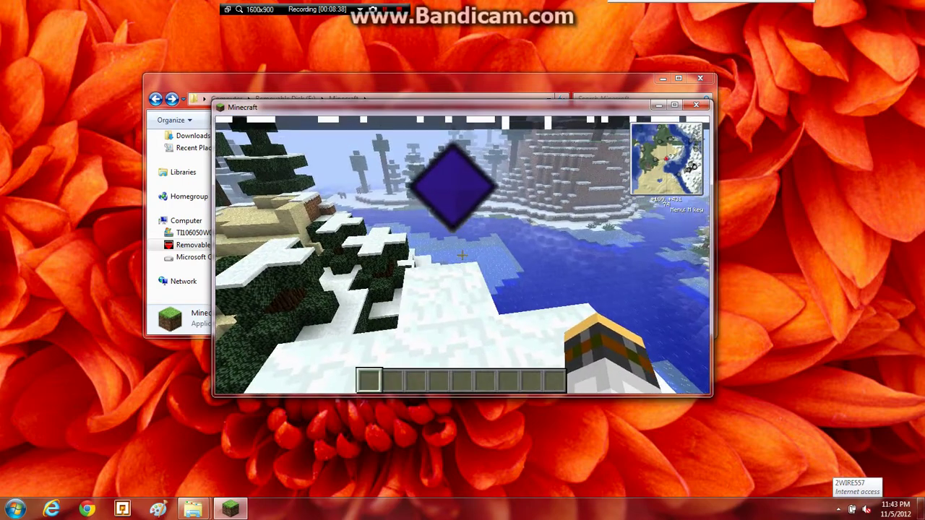
key("Escape")
key("Escape")
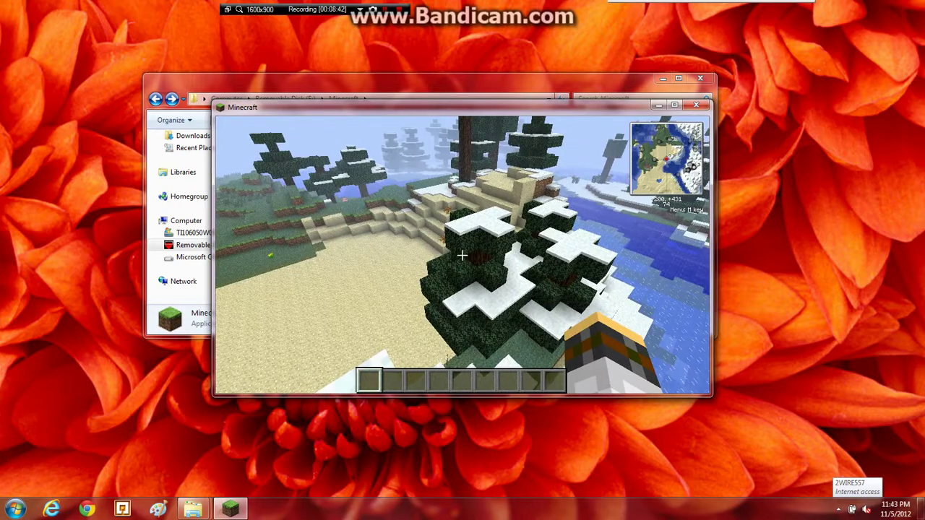
key("w")
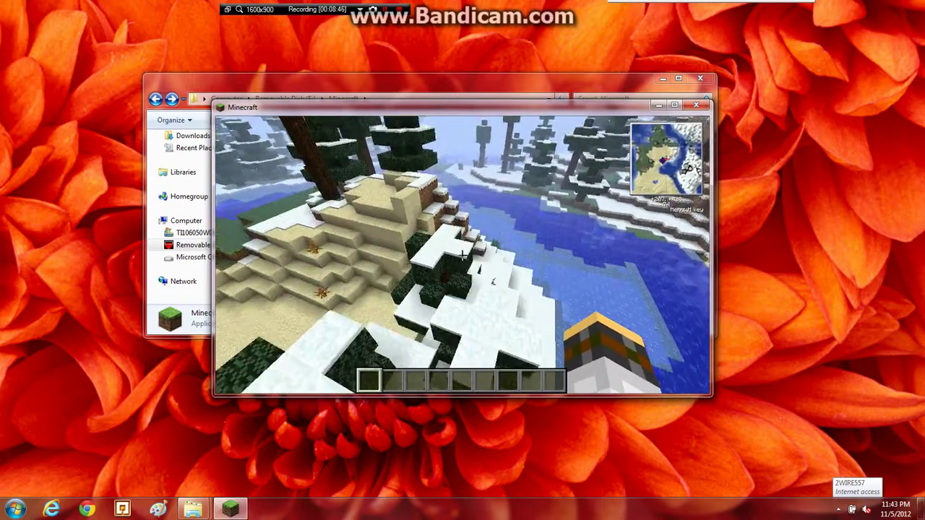
key("w")
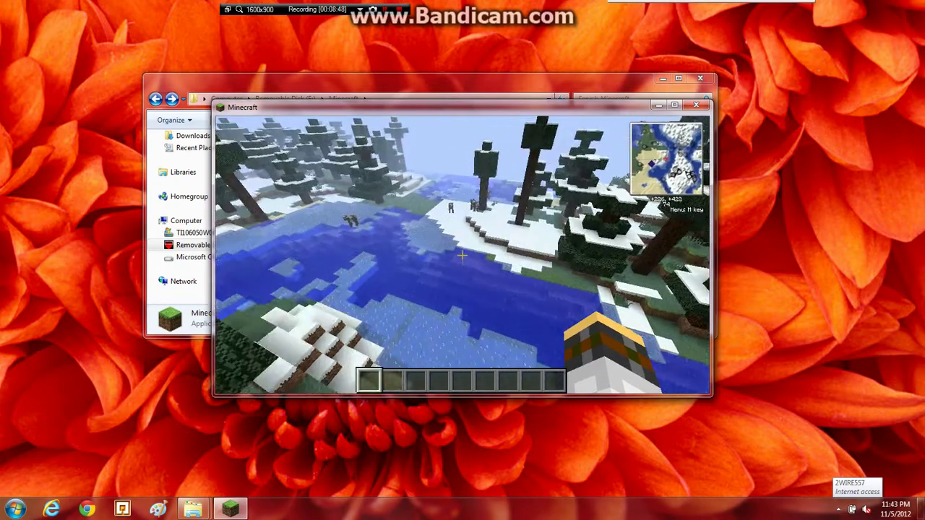
key("w")
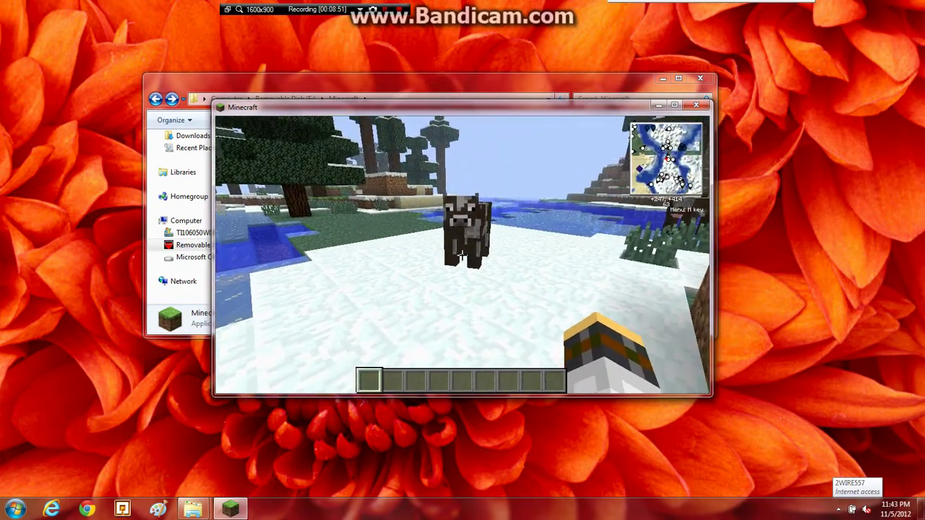
Preview the Cave render type in the minimap menu, restore Surface and resume the game
key("m")
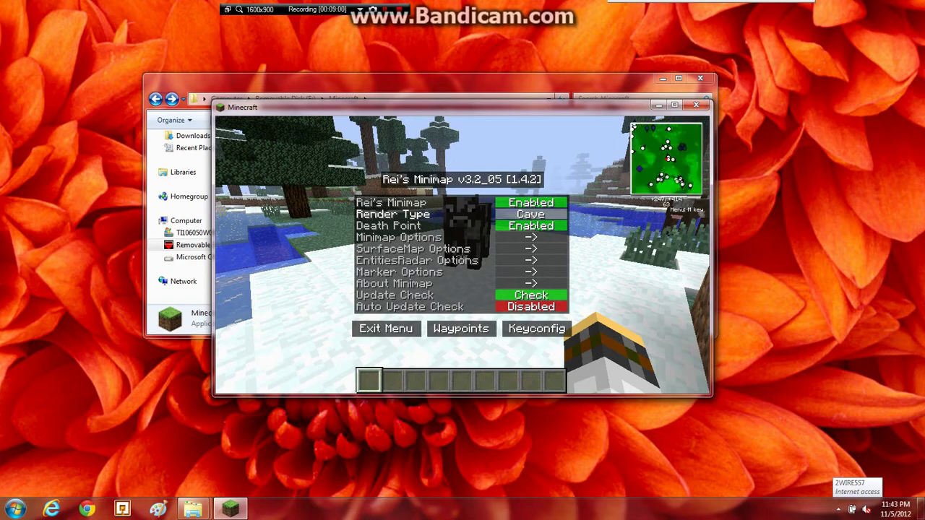
key("Escape")
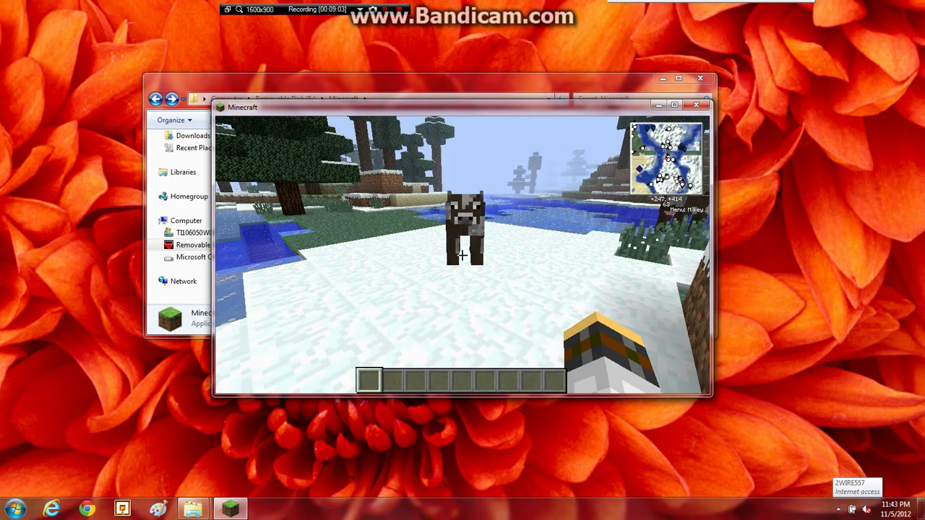
key("Escape")
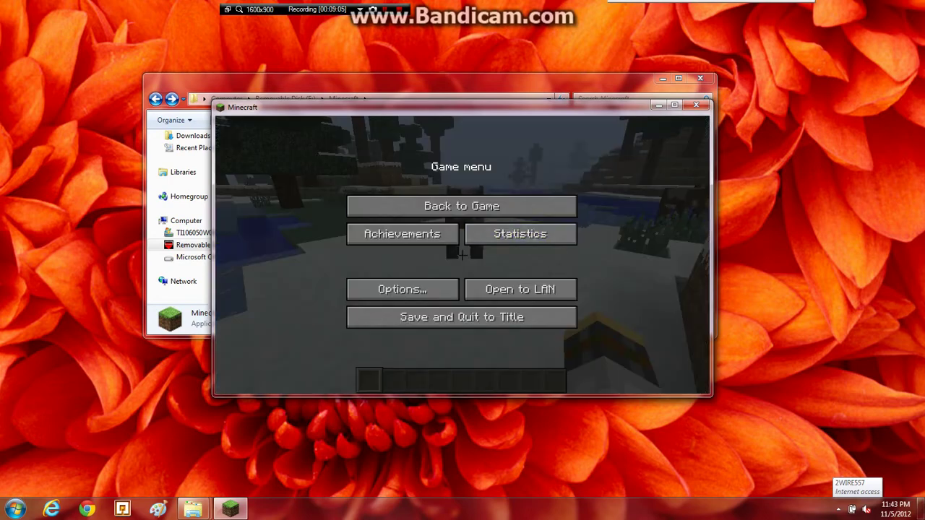
key("Escape")
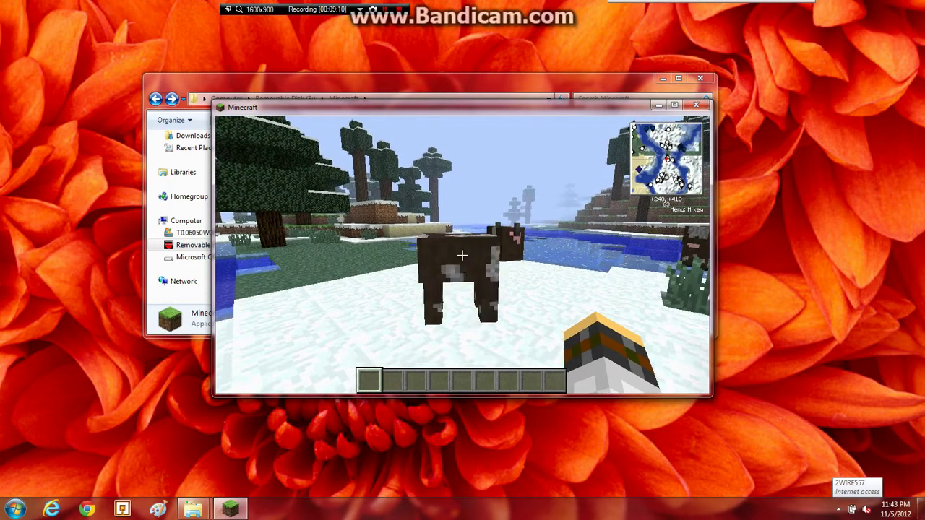
Walk up to the cow and follow it to the icy edge of the water
key("w")
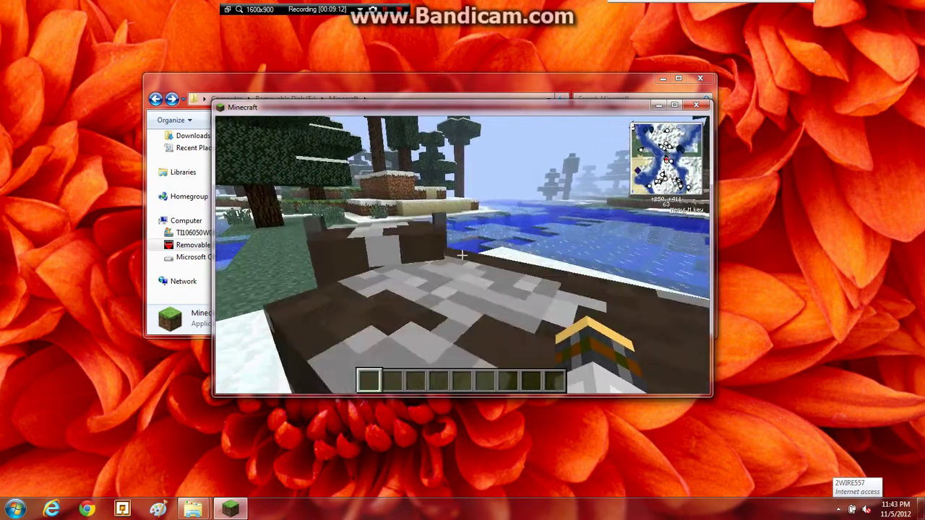
key("w")
key("w")
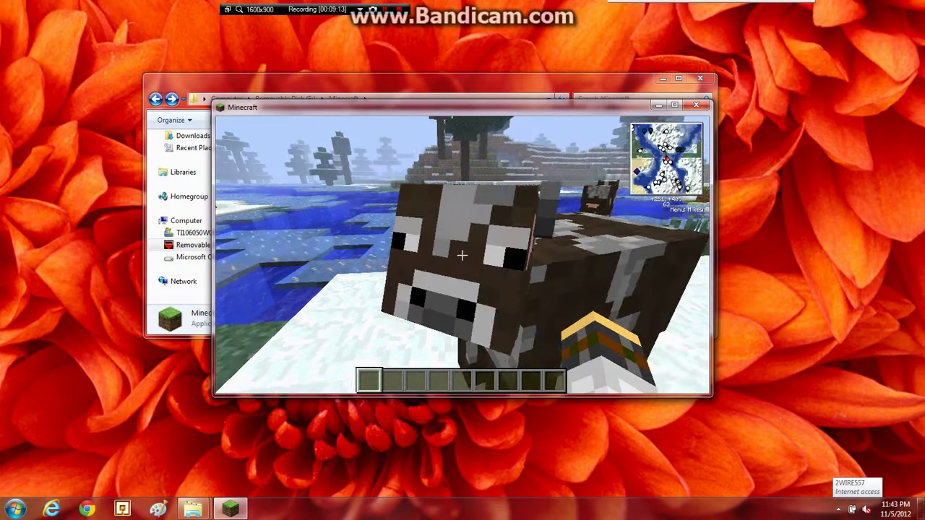
key("w")
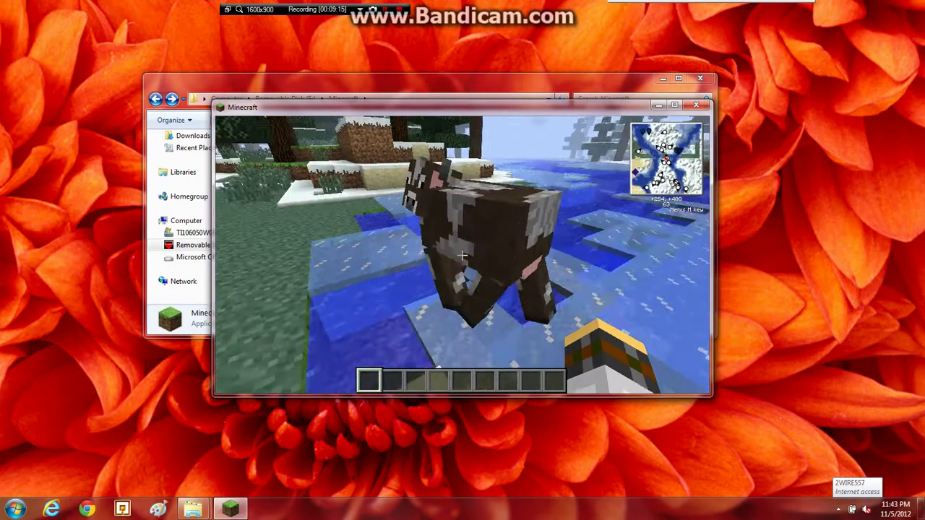